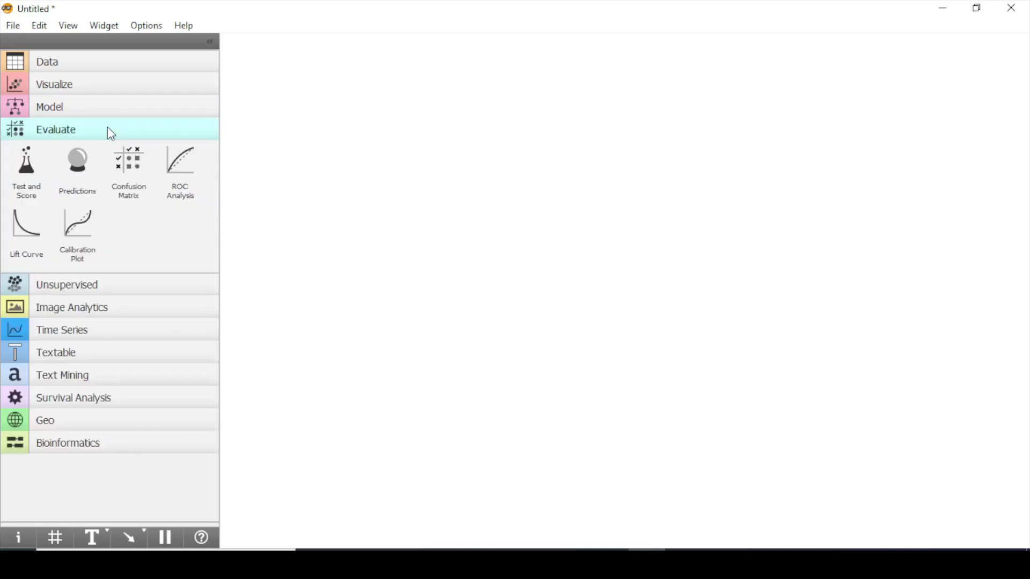
left_click(128, 100)
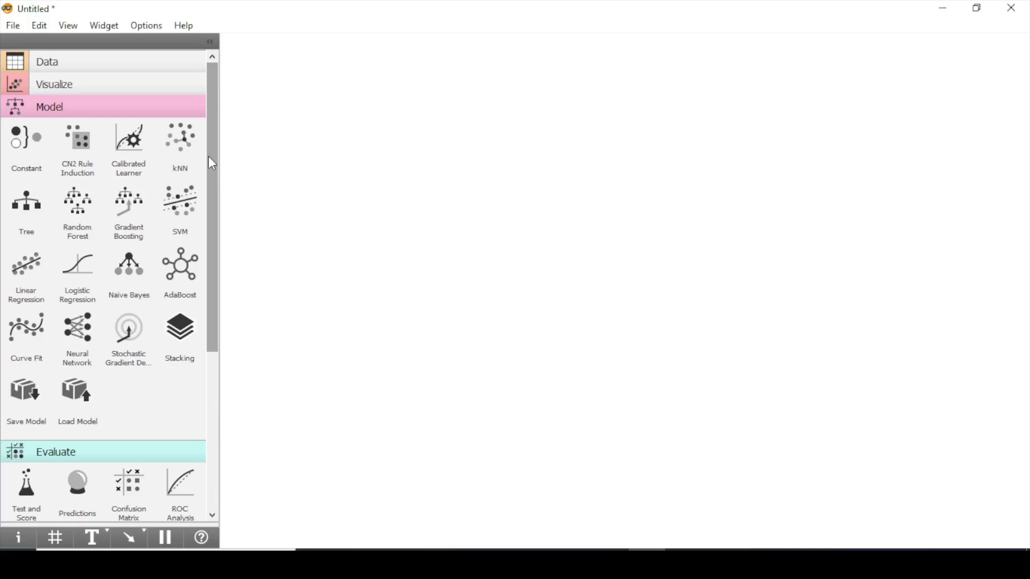
left_click(203, 112)
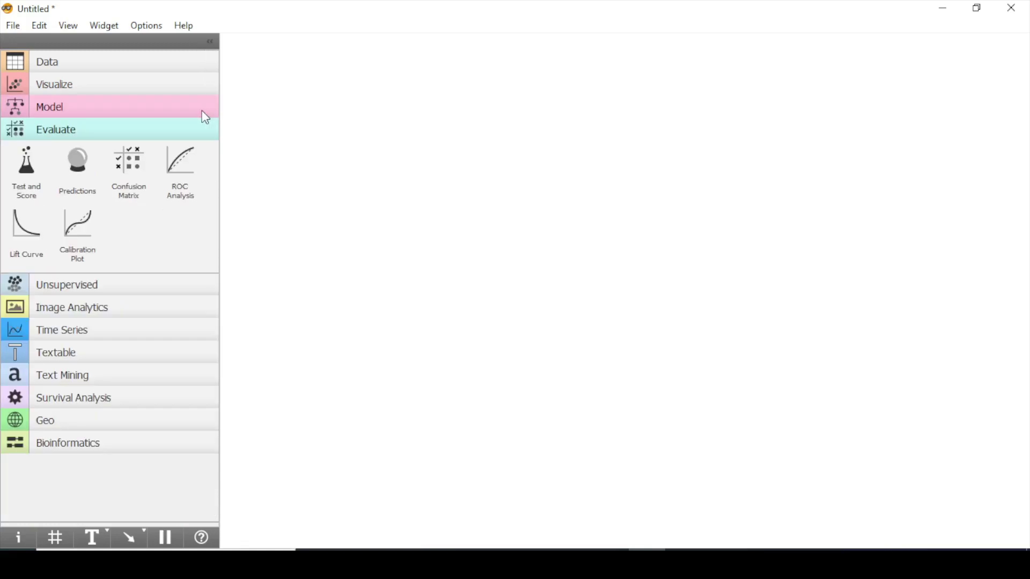
Step: Add a File widget to the canvas and check its CS.csv source and column types and roles
left_click(109, 63)
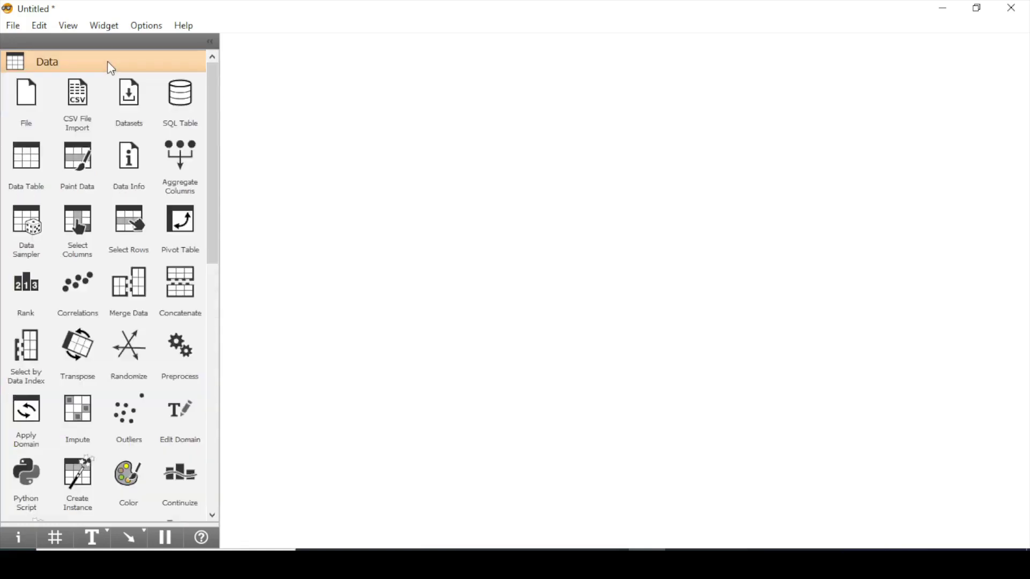
left_click(30, 110)
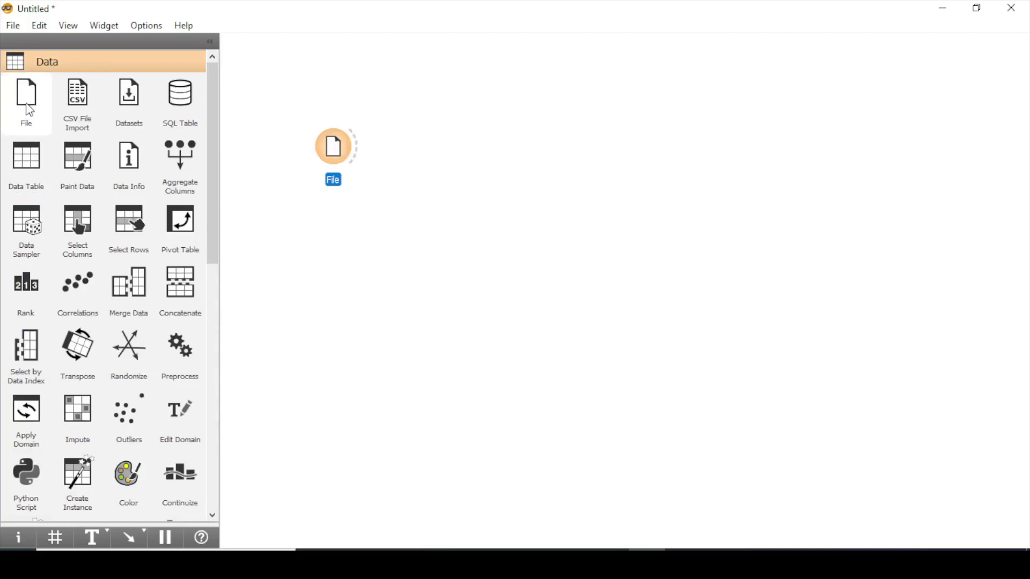
double_click(335, 149)
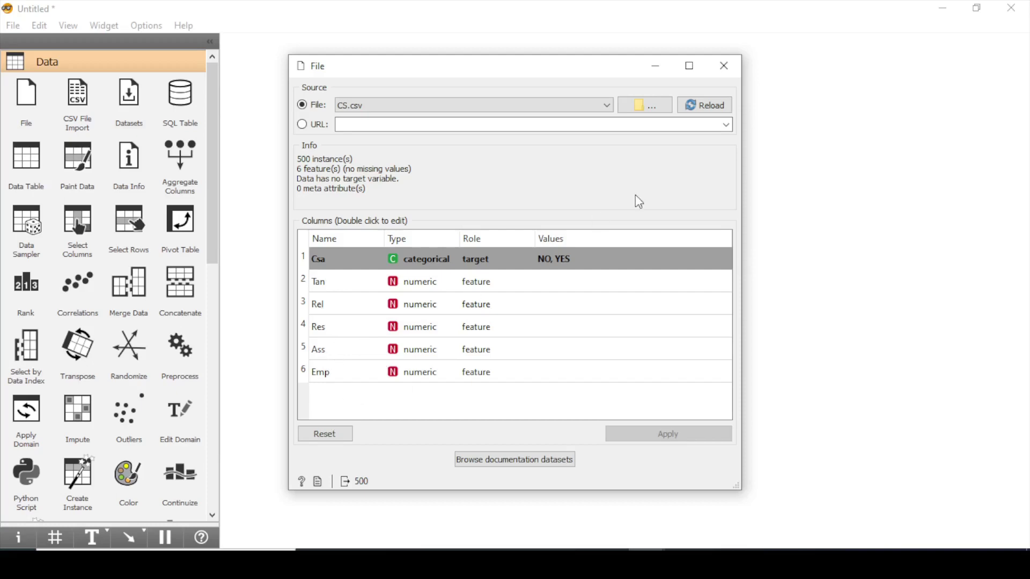
left_click(724, 66)
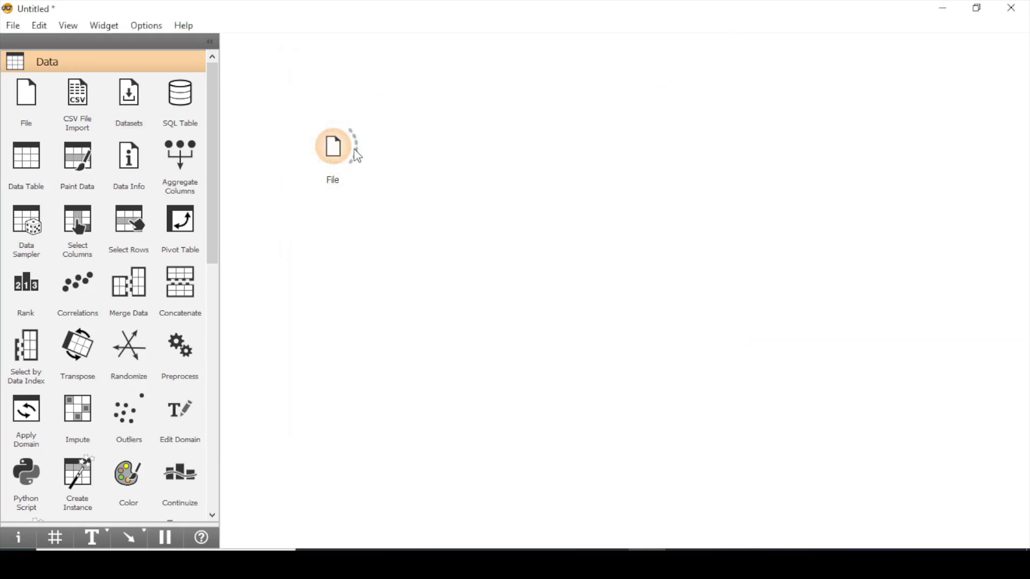
Step: Connect a Data Table widget to the File widget and browse the dataset's rows in it
left_click_drag(361, 156, 412, 97)
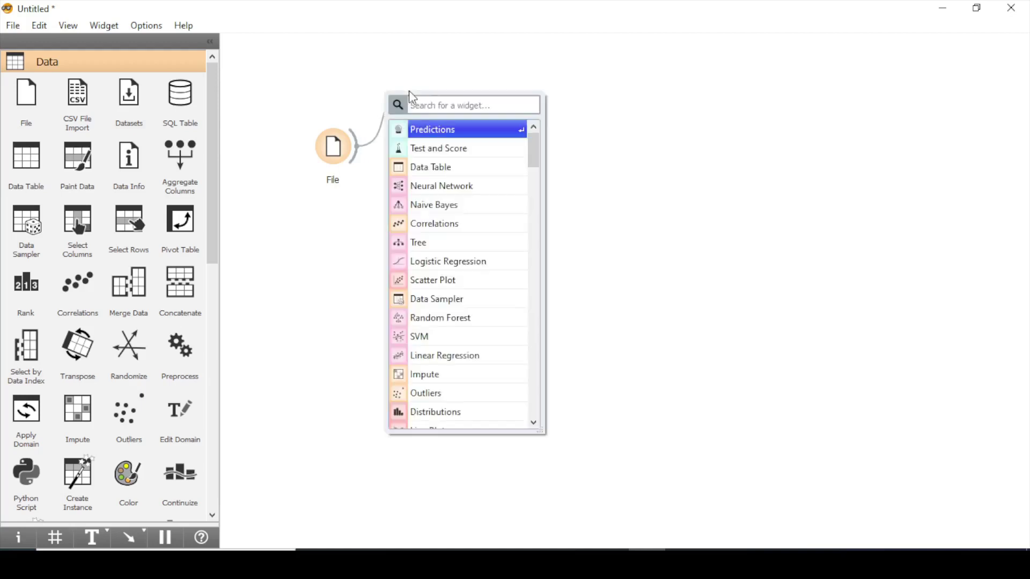
type("data")
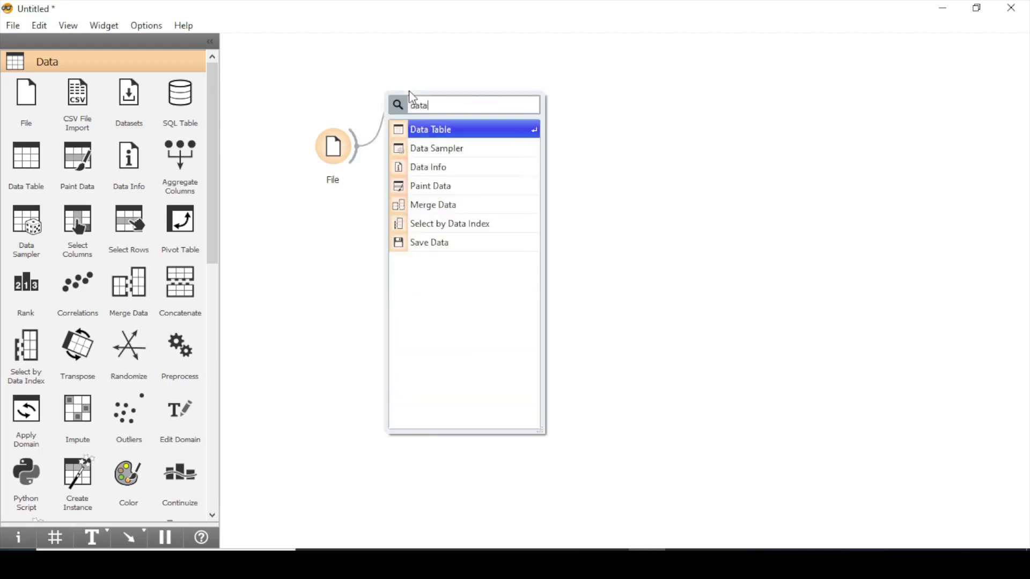
left_click(426, 139)
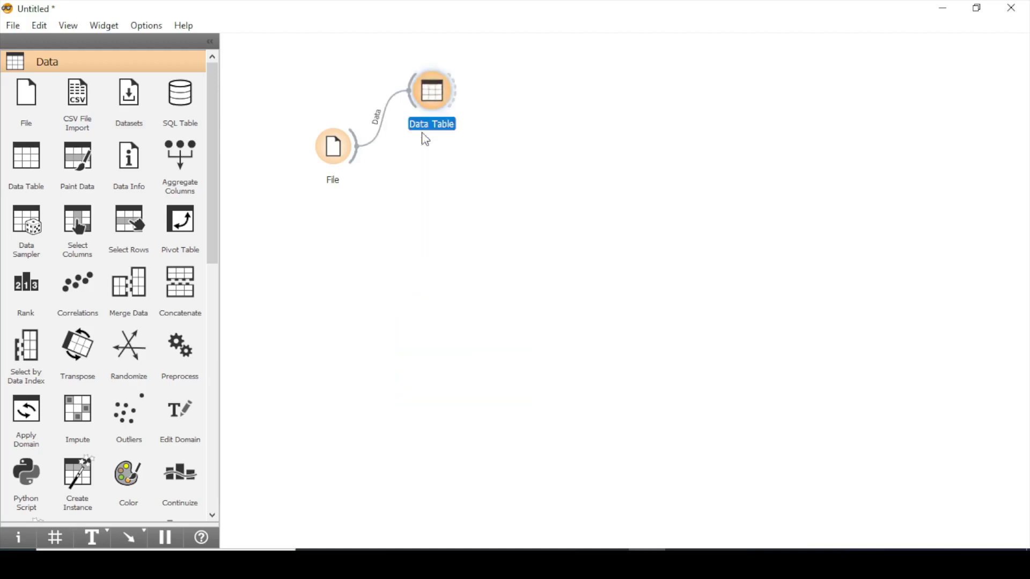
double_click(443, 93)
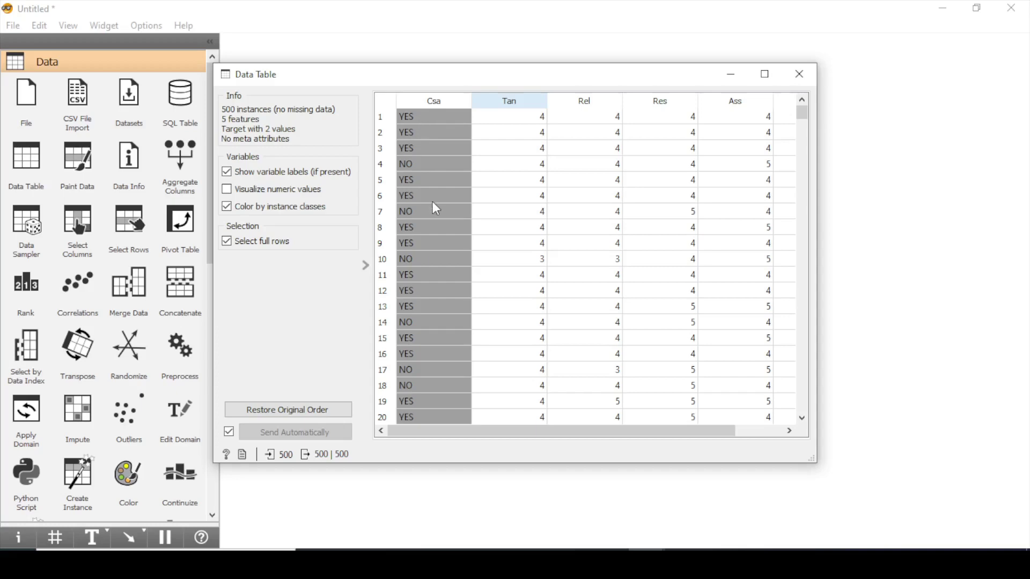
left_click_drag(803, 111, 805, 207)
left_click(799, 74)
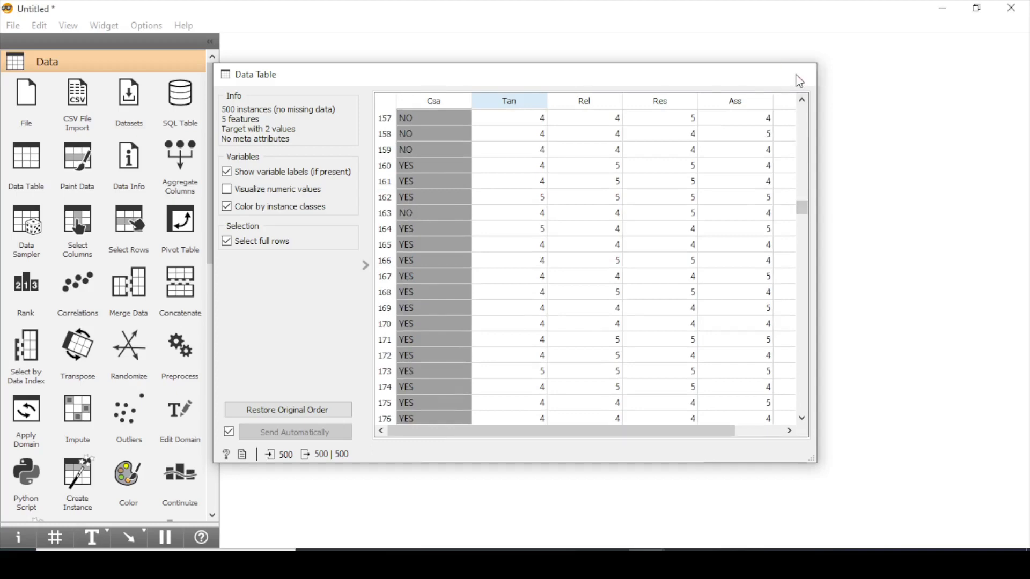
Step: Recheck the column settings in the File widget, and delete the Data Table widget from the canvas
left_click(337, 145)
double_click(340, 141)
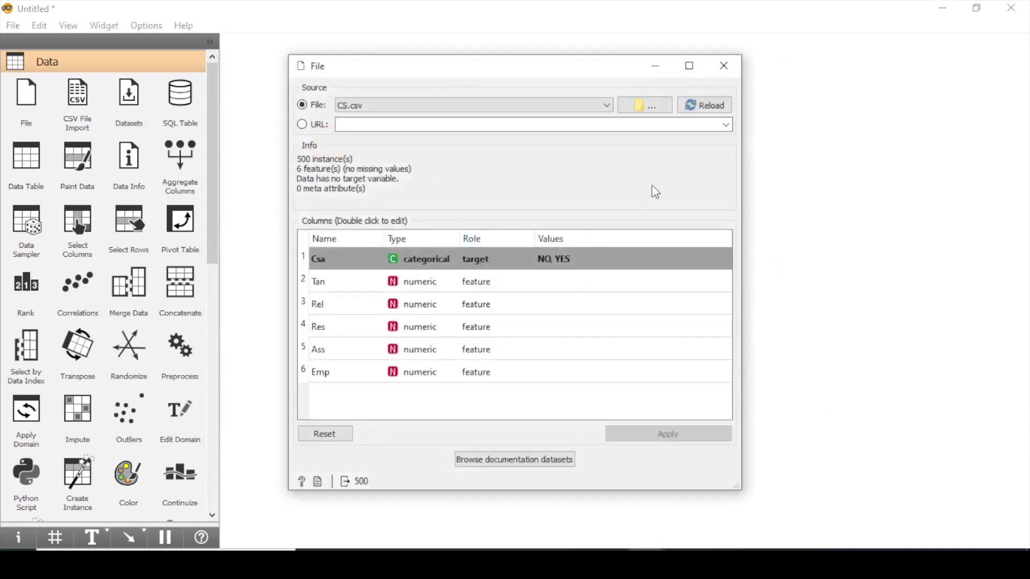
left_click(731, 67)
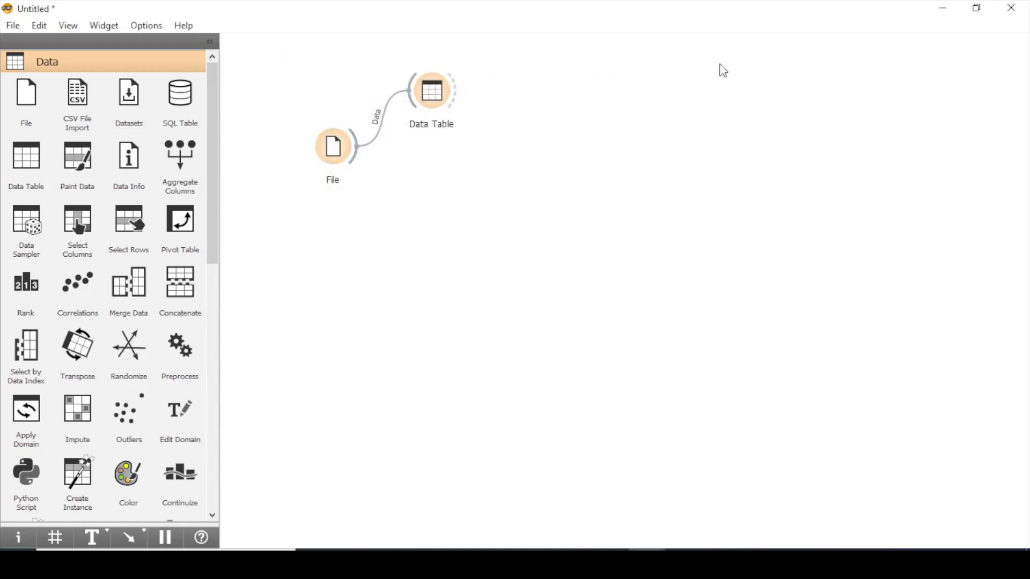
left_click(433, 92)
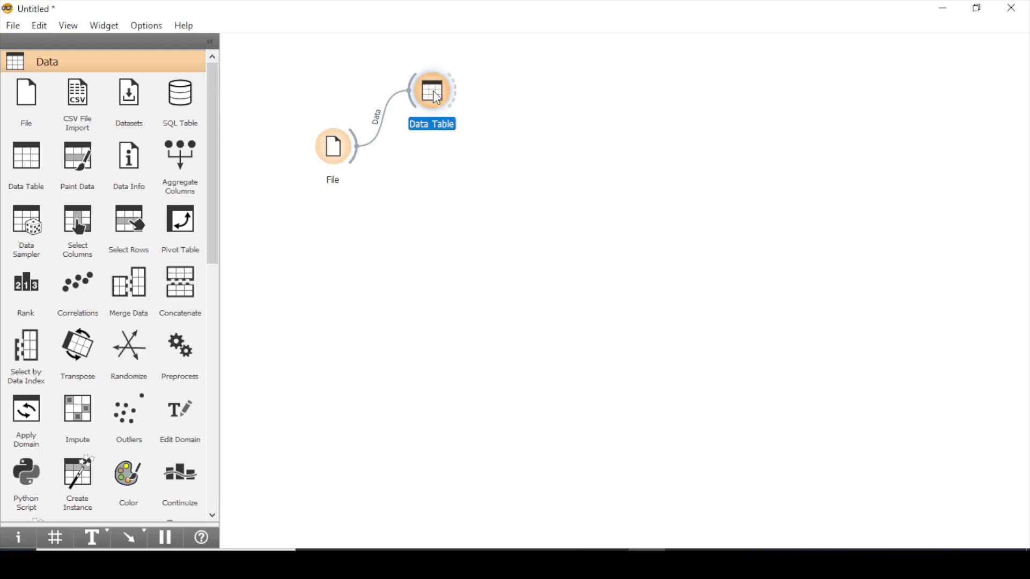
key("Delete")
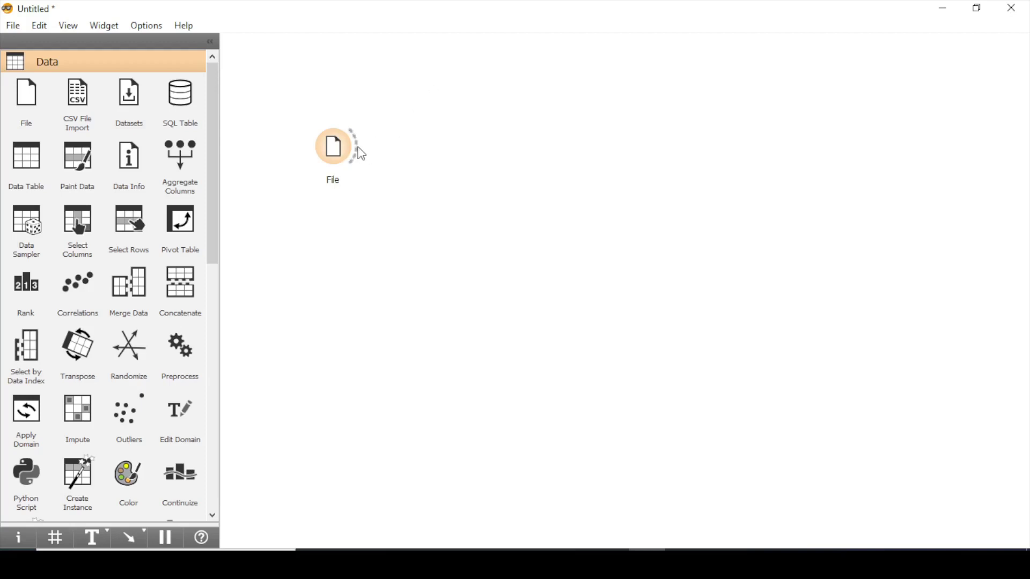
Step: Connect a Data Sampler widget to the File widget's output
left_click_drag(362, 154, 414, 153)
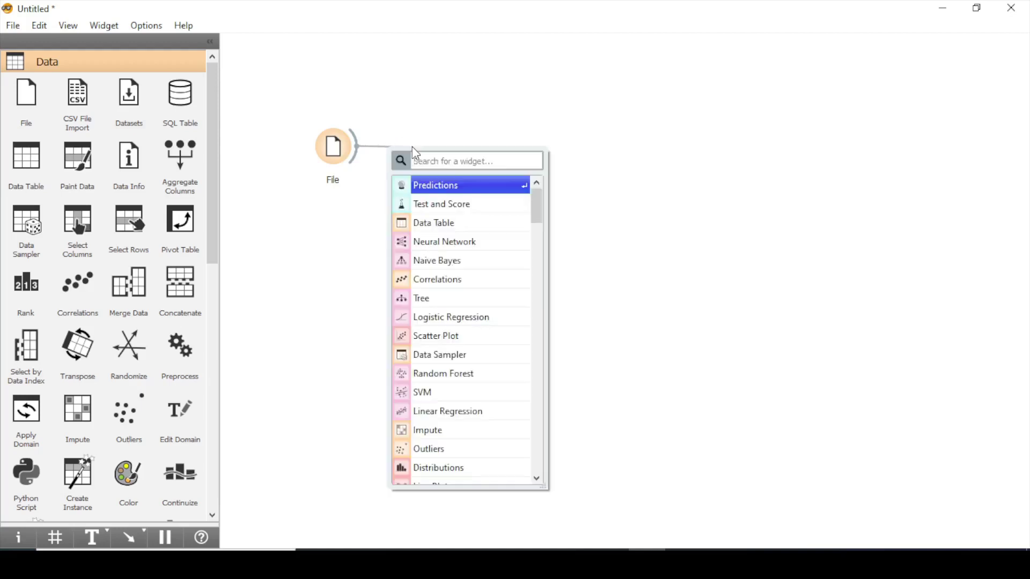
type("da")
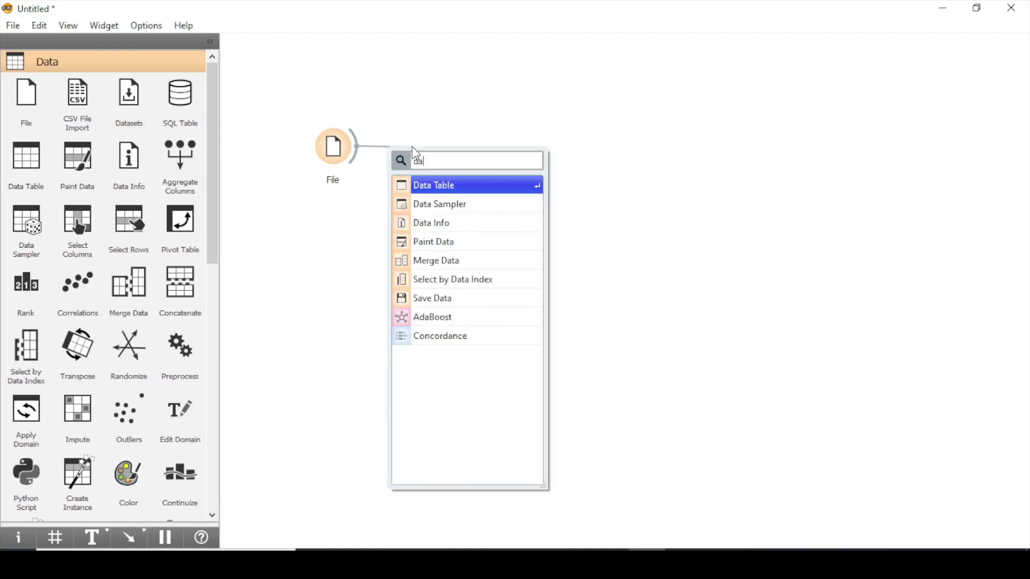
left_click(455, 203)
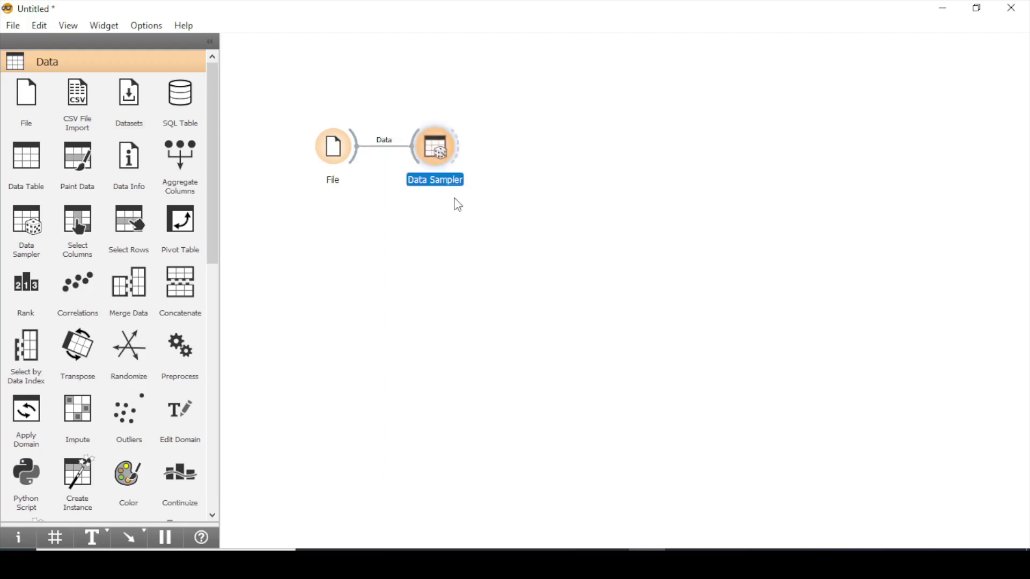
Step: Sample the data in the Data Sampler with a fixed proportion of 75 %
double_click(436, 152)
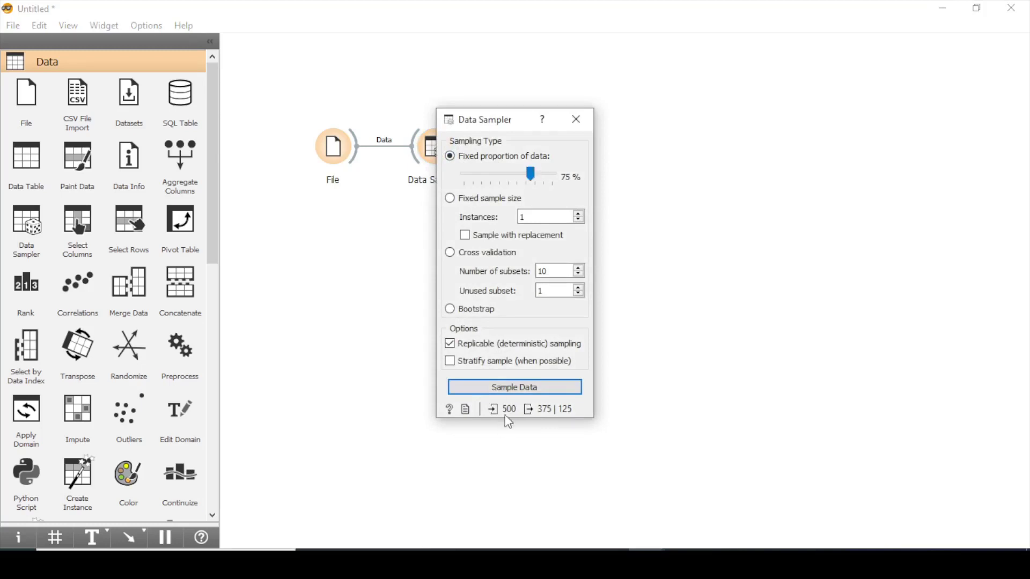
mouse_move(511, 416)
mouse_move(543, 413)
left_click_drag(533, 177, 529, 177)
mouse_move(526, 170)
left_mouse_down()
mouse_move(514, 170)
mouse_move(529, 176)
left_mouse_up()
left_click_drag(532, 176, 534, 178)
left_click_drag(532, 177, 533, 177)
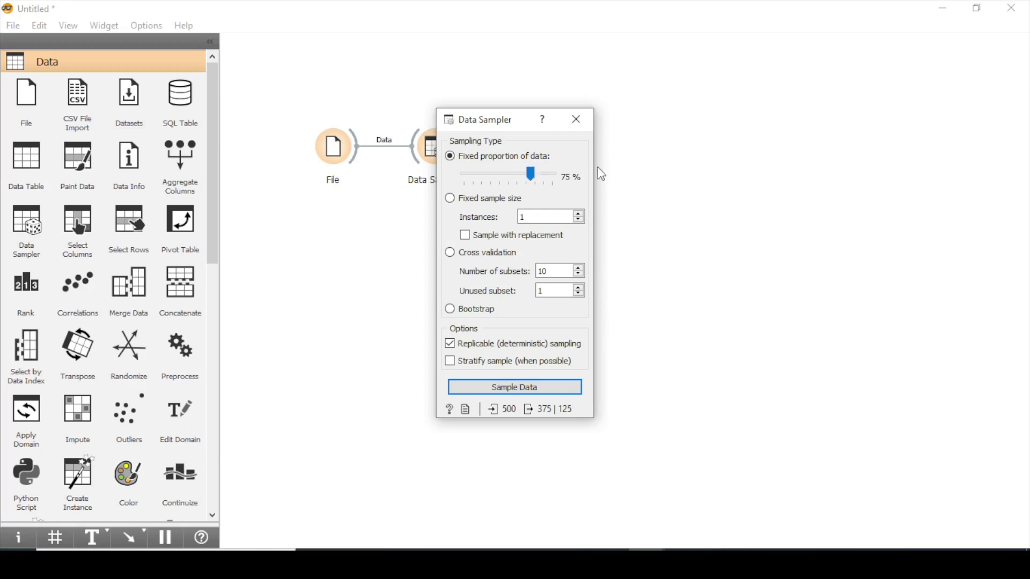
left_click(506, 388)
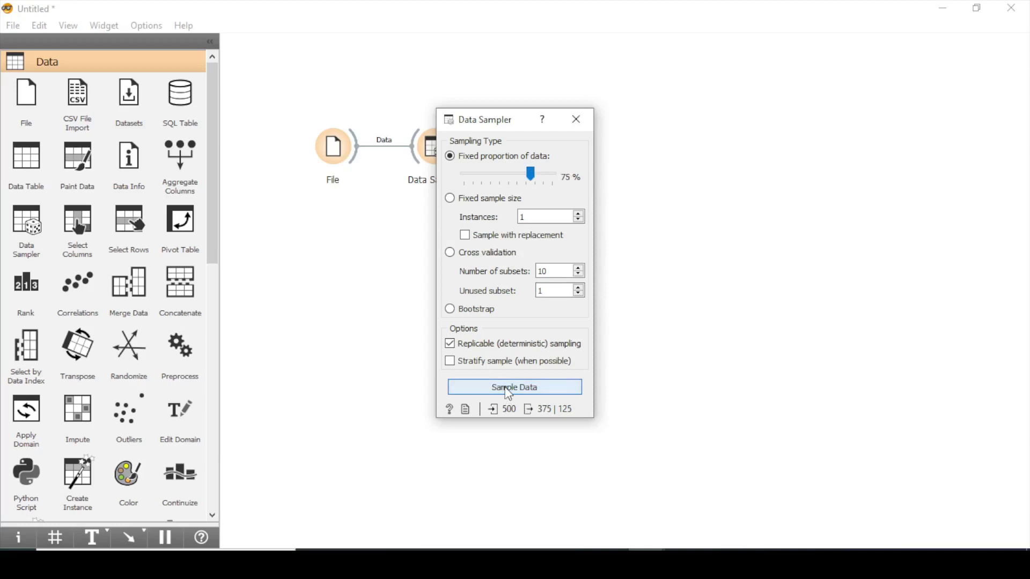
left_click(574, 120)
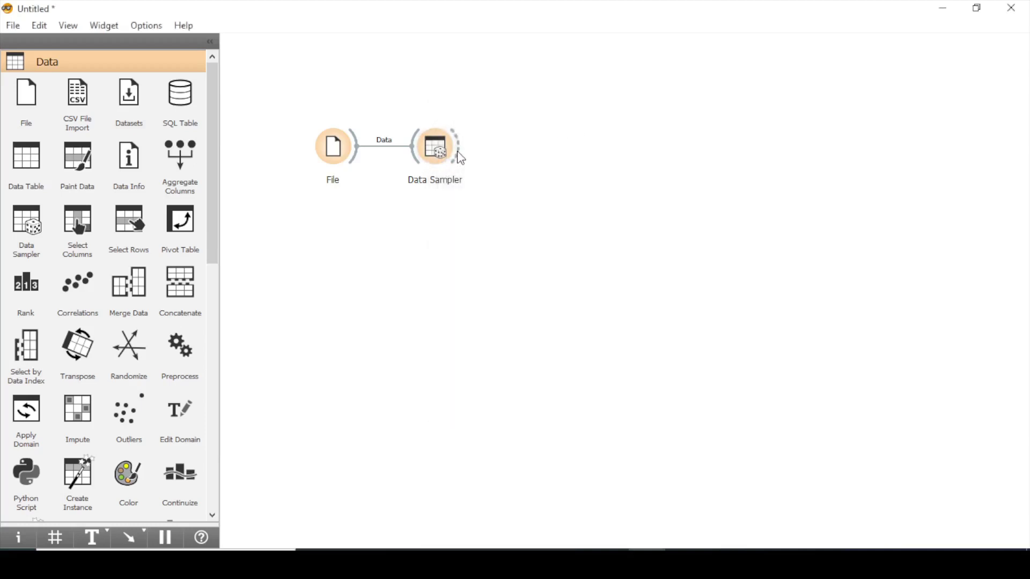
Step: Connect a Predictions widget to the Data Sampler's output and place it slightly above the sampler's level
left_click_drag(457, 153, 527, 188)
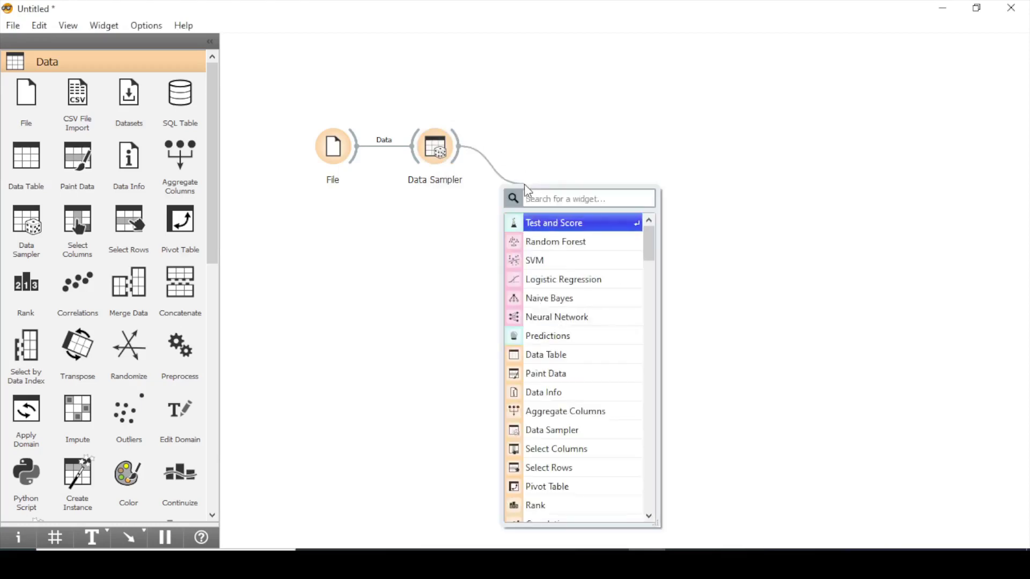
mouse_move(555, 226)
type("pre")
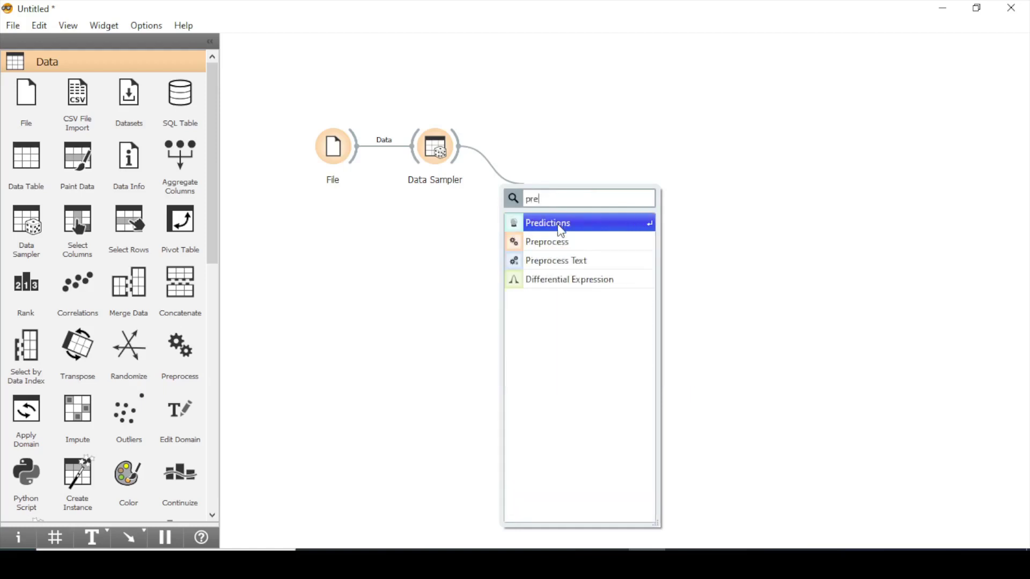
left_click(561, 230)
left_click_drag(551, 196, 576, 145)
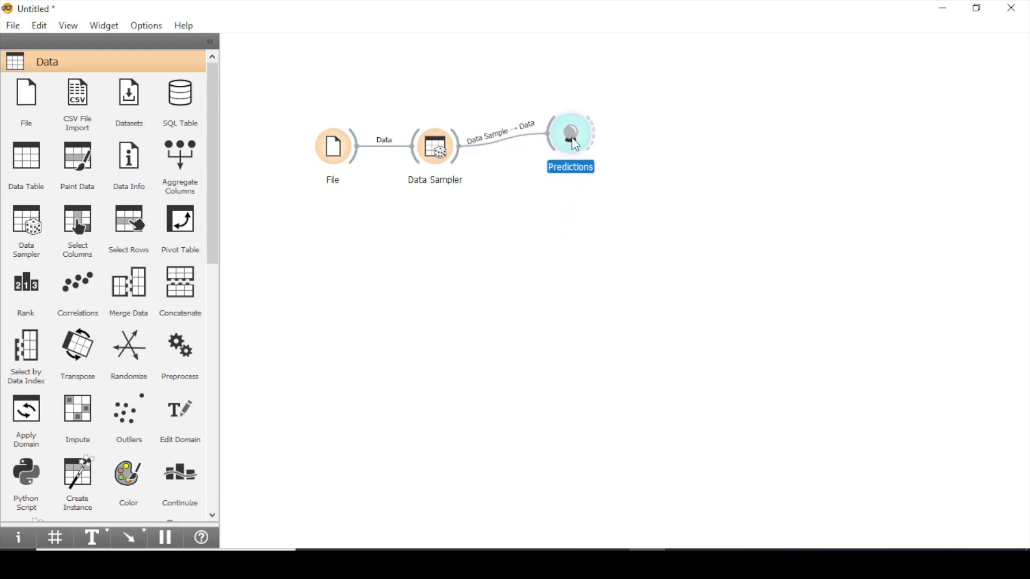
Step: Rewire the link between Data Sampler and Predictions so that Remaining Data feeds the Data input
double_click(513, 144)
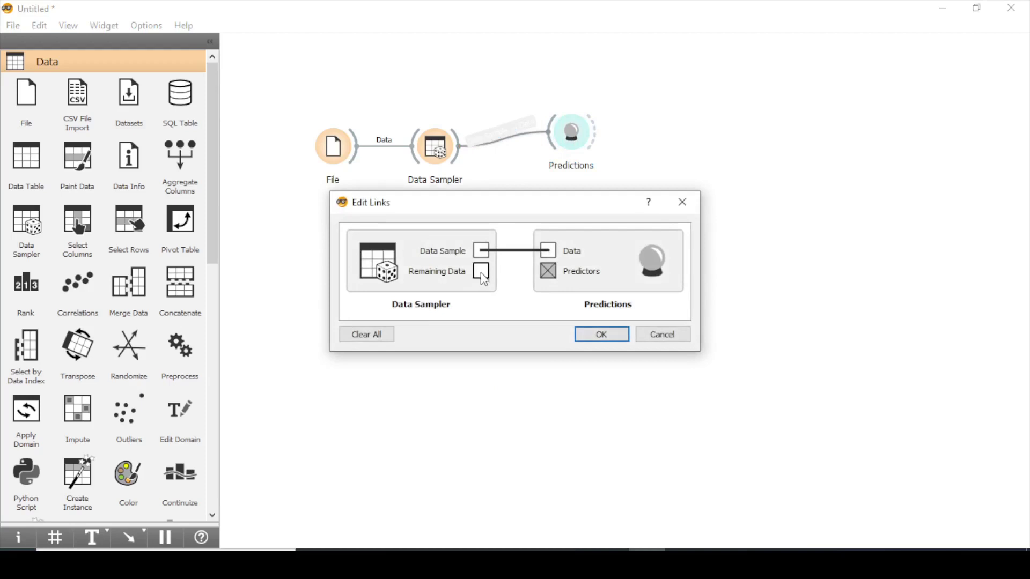
left_click(498, 251)
left_click_drag(486, 271, 549, 257)
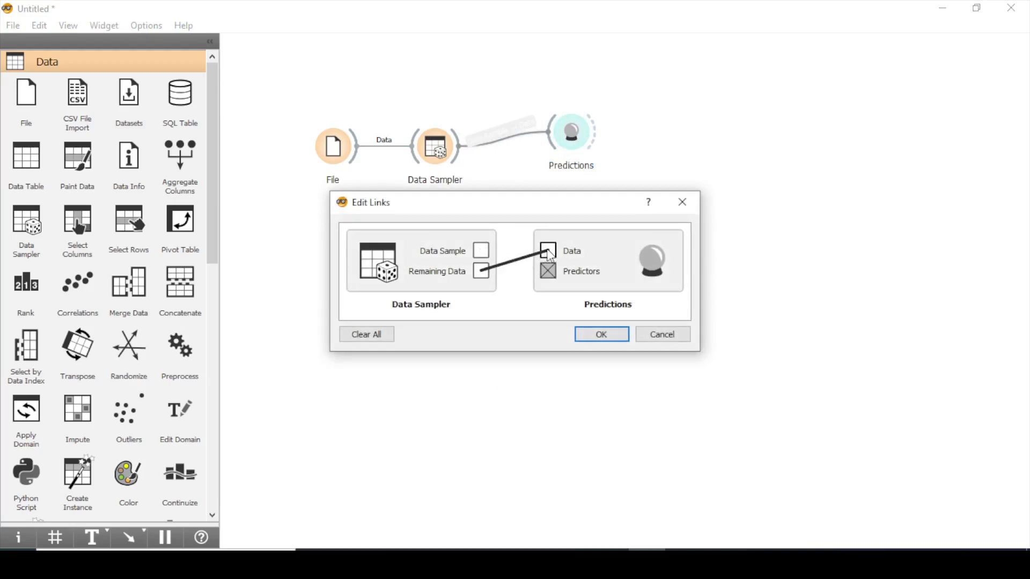
left_click(605, 338)
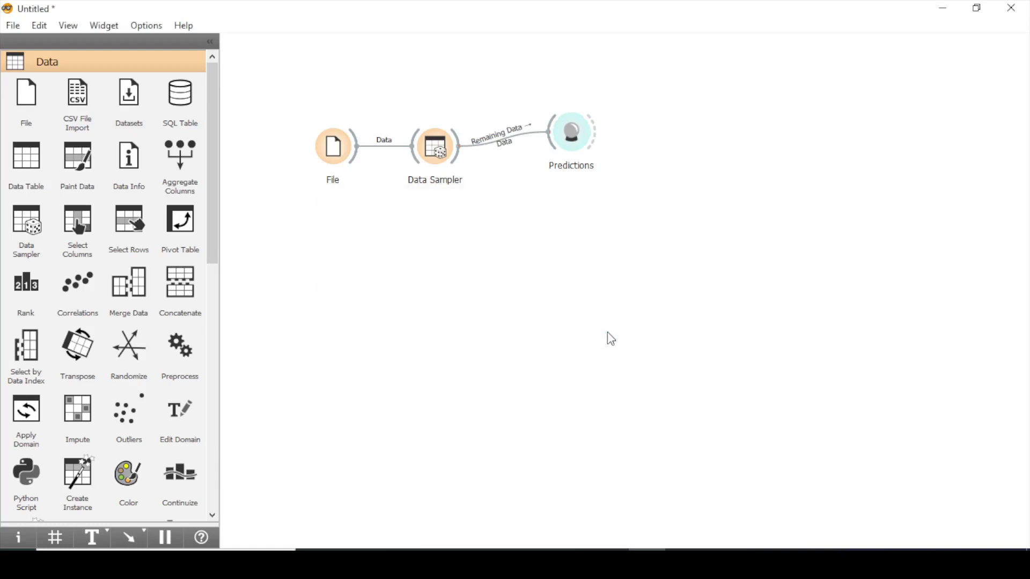
Step: Examine the rows and columns of the remaining data received by the Predictions widget
double_click(569, 132)
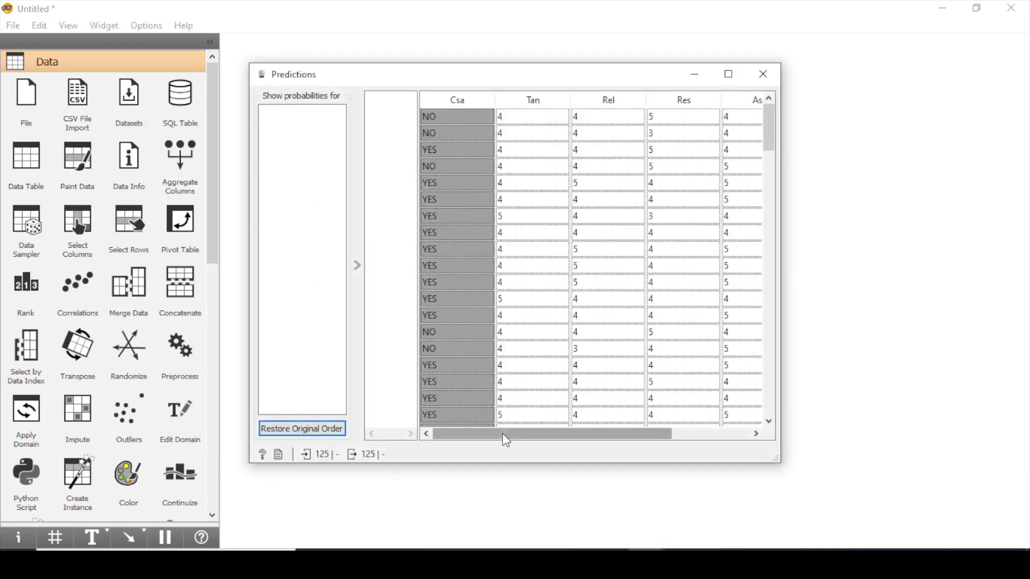
left_click_drag(505, 437, 667, 416)
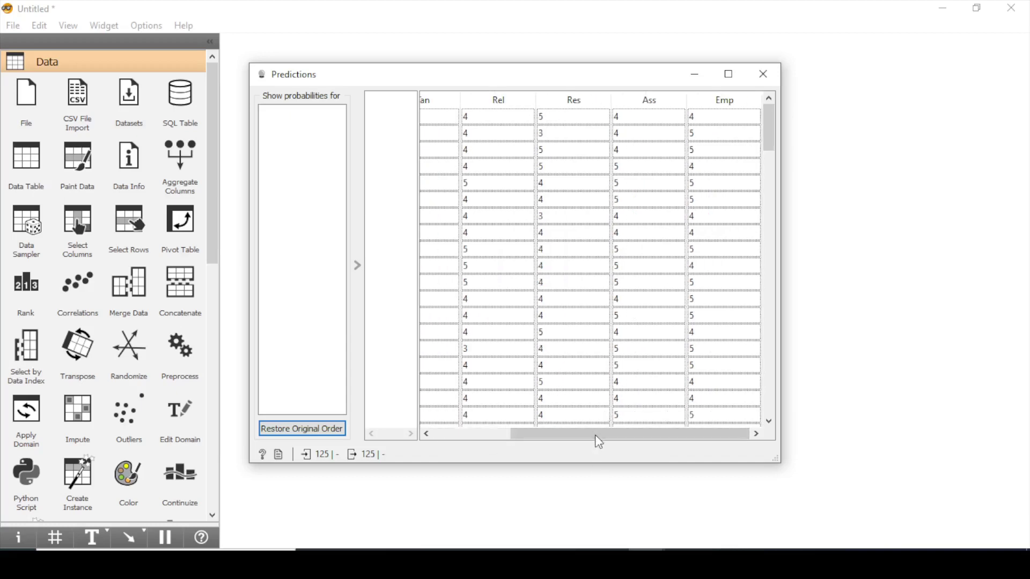
left_click_drag(598, 441, 428, 444)
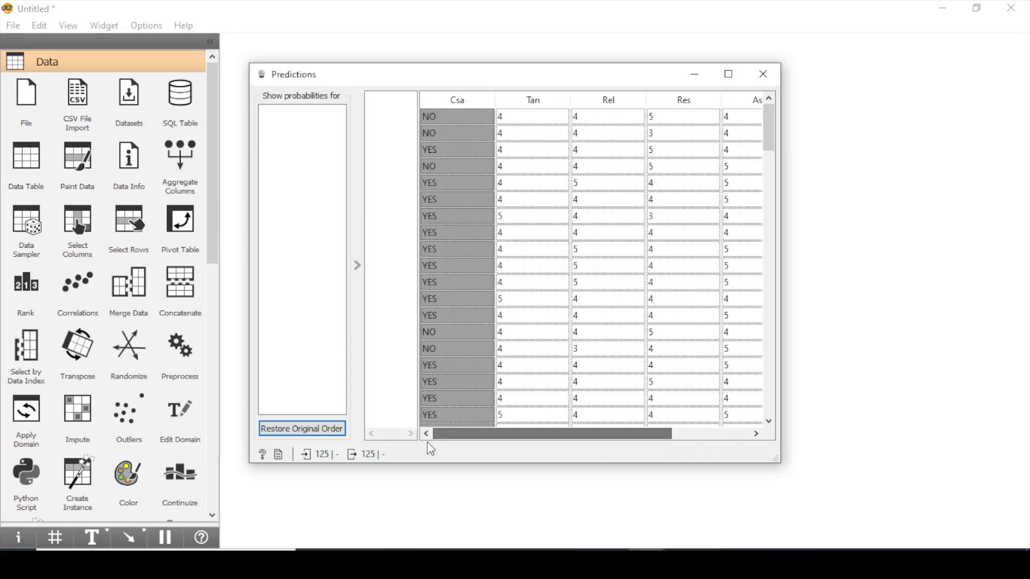
left_click(762, 74)
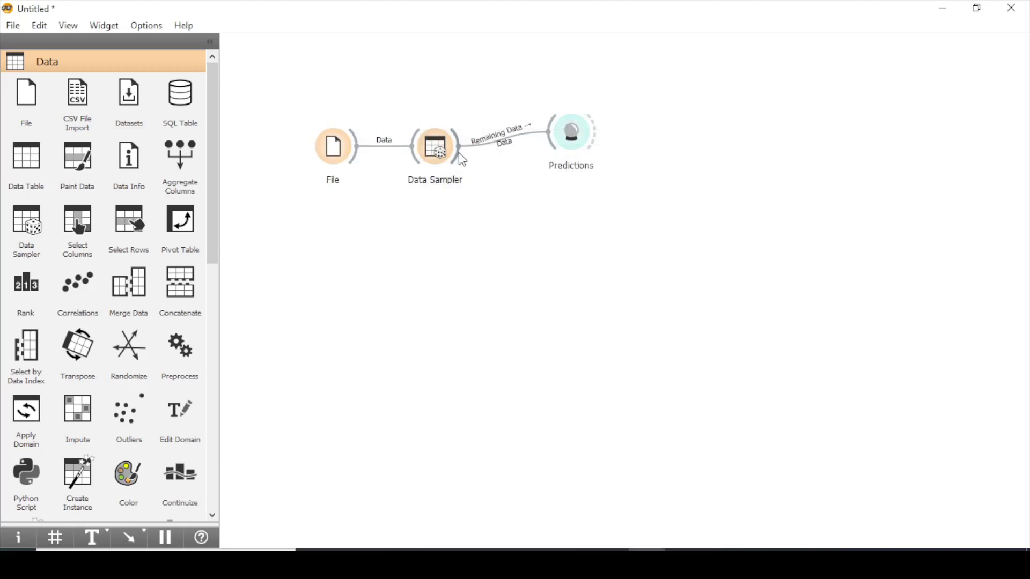
Step: Add a Logistic Regression widget below and between Data Sampler and Predictions, and link its model output to Predictions
right_click(450, 222)
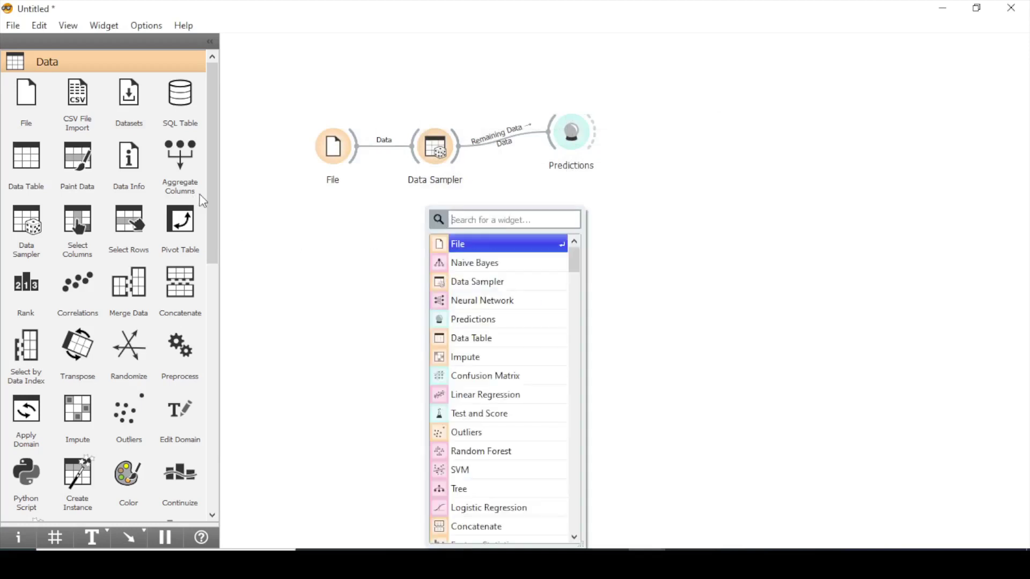
left_click(300, 220)
left_click_drag(208, 177, 210, 372)
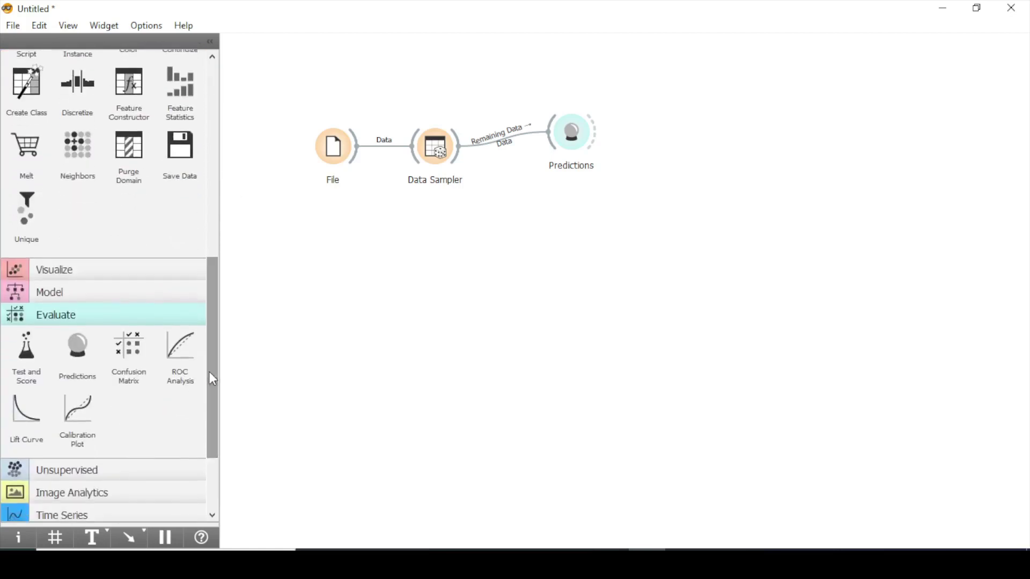
left_click(151, 292)
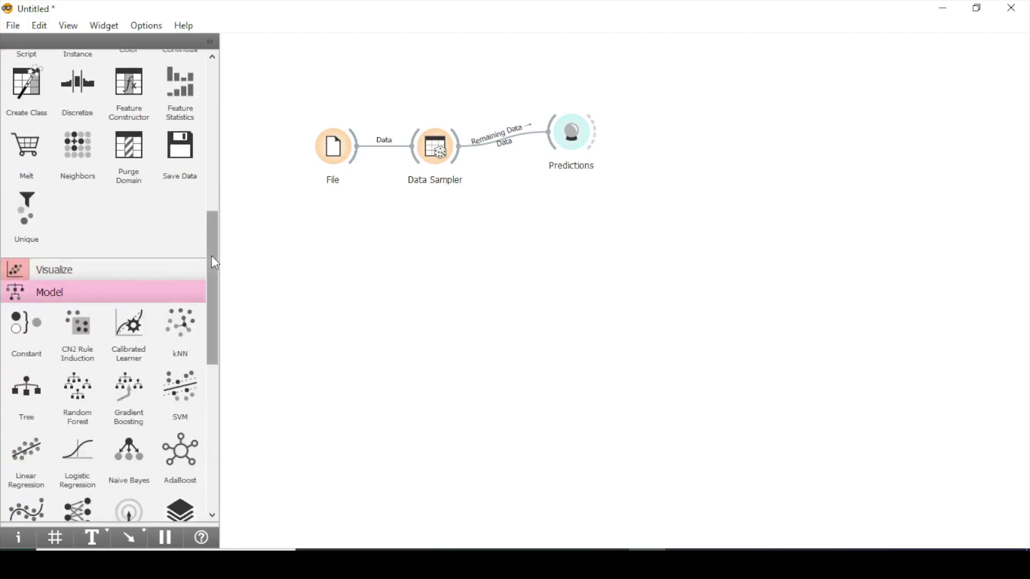
left_click_drag(211, 257, 215, 339)
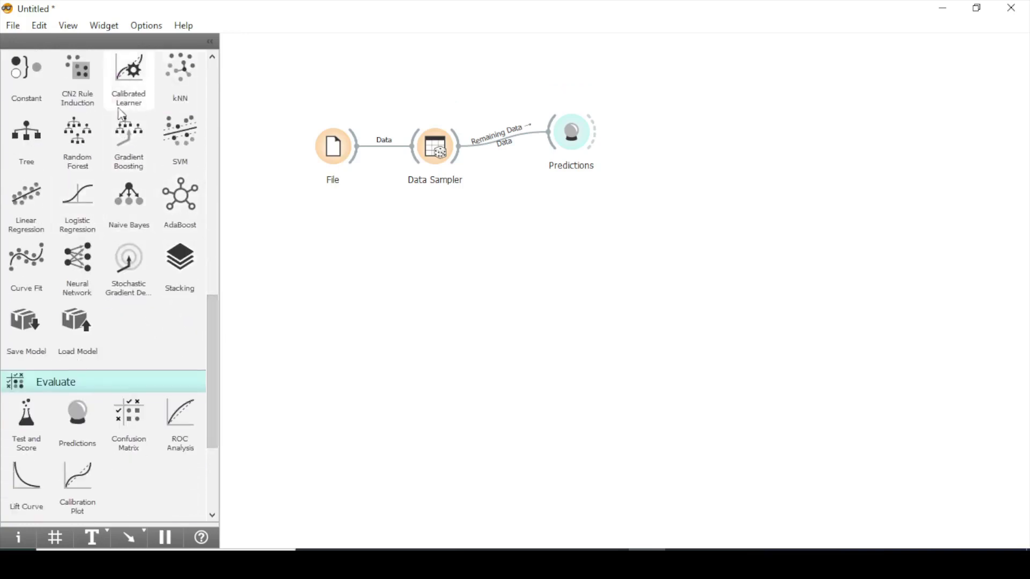
left_click(78, 217)
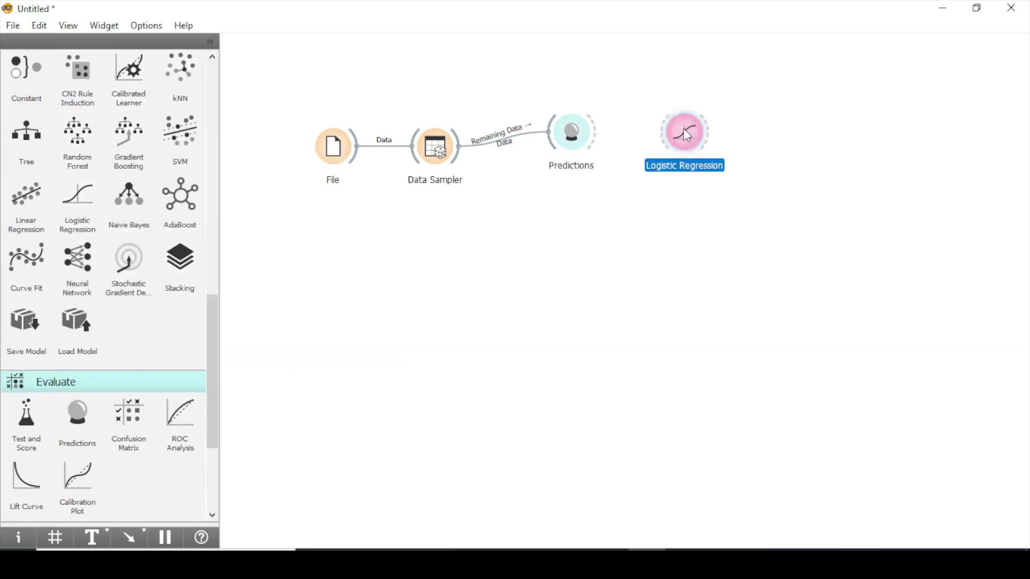
left_click_drag(686, 134, 556, 139)
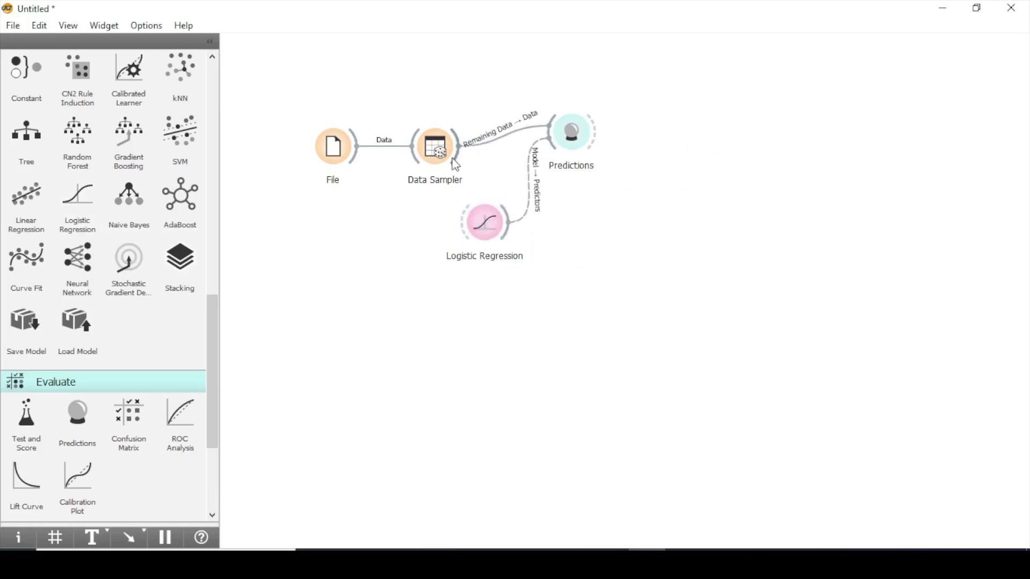
Step: Connect the Data Sampler's Data Sample output to the Data input of Logistic Regression and check the link's channels
double_click(584, 133)
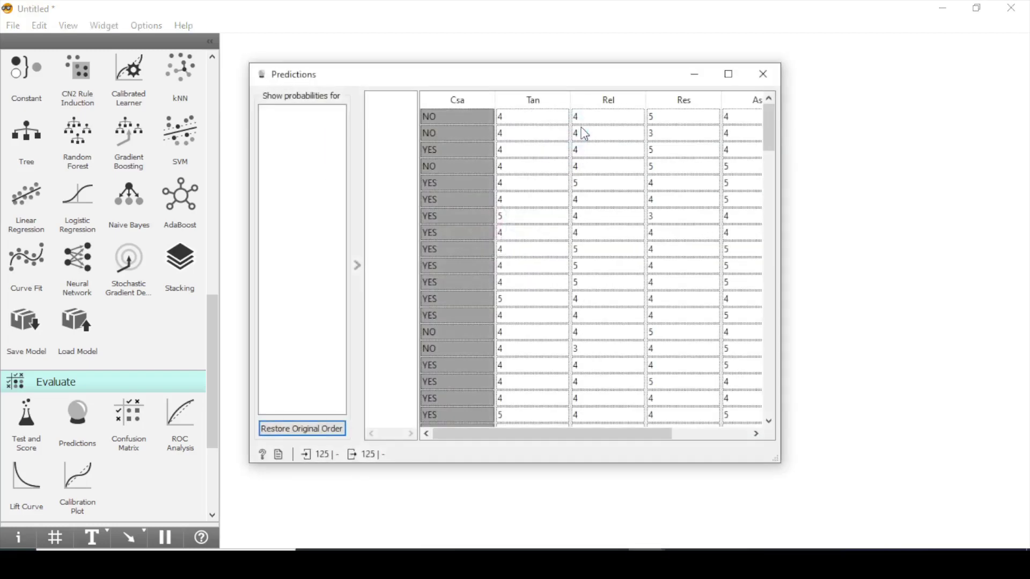
left_click(763, 77)
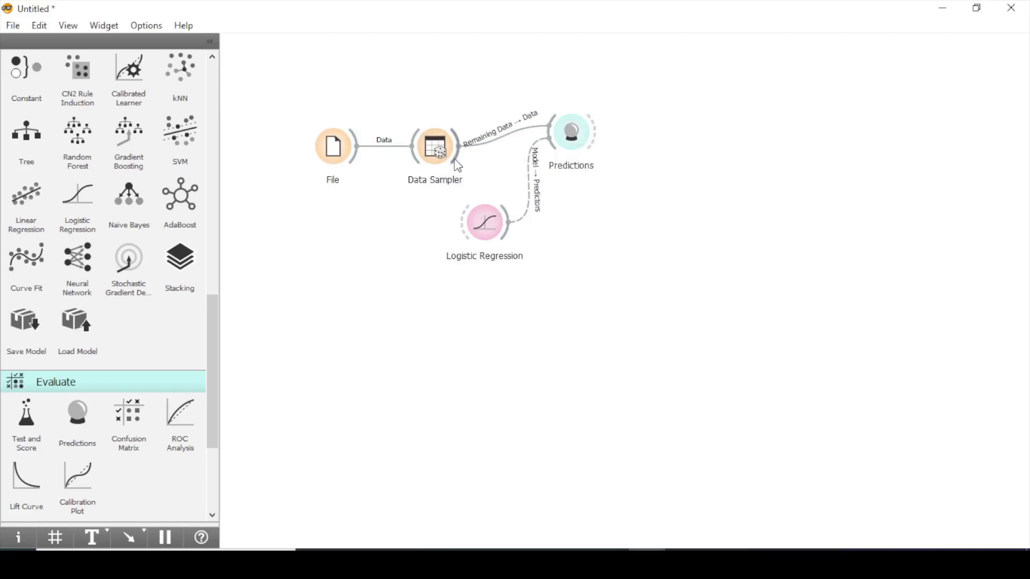
left_click_drag(457, 165, 463, 221)
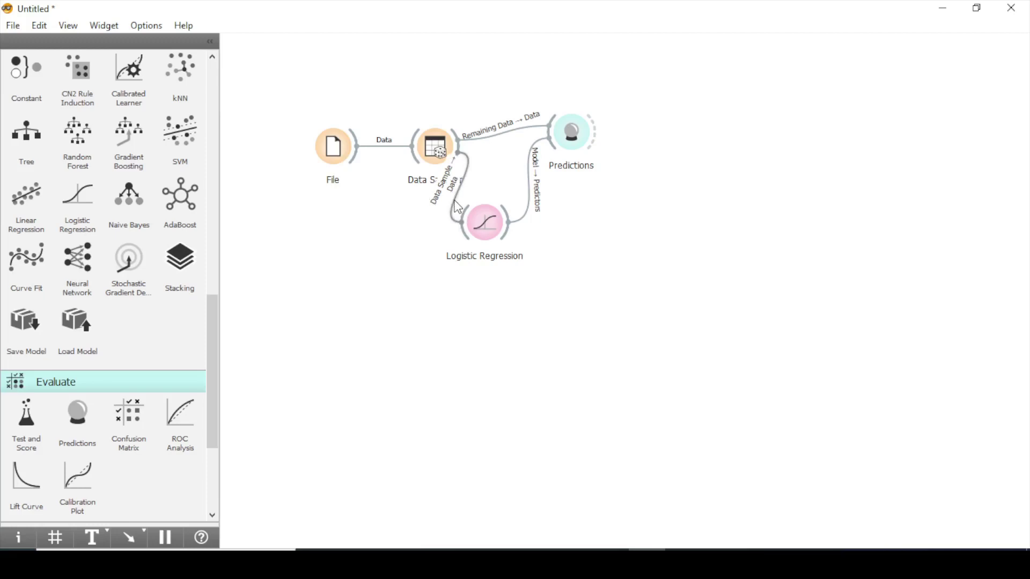
double_click(458, 207)
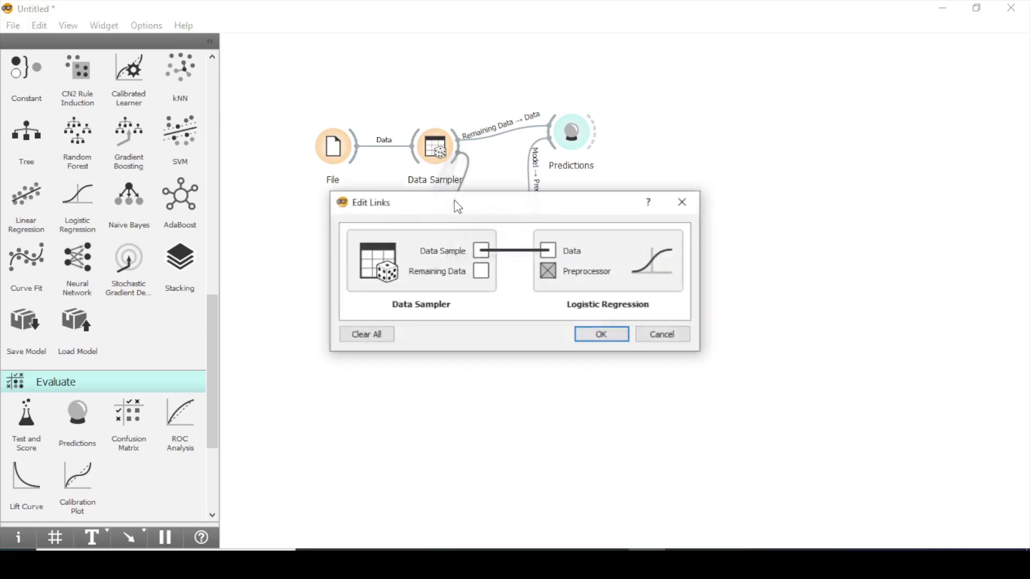
left_click(692, 194)
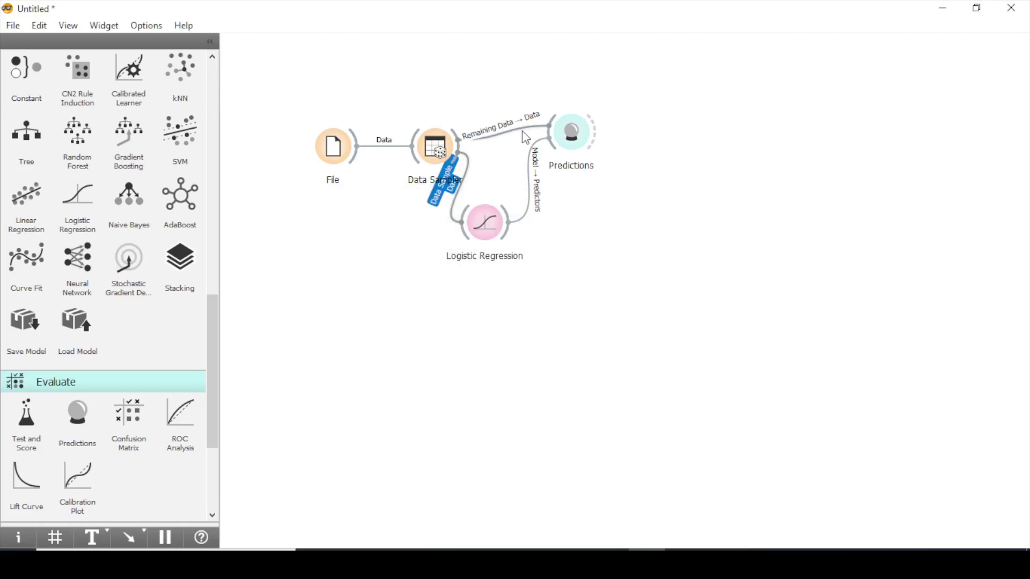
Step: Examine the Logistic Regression predictions and the AUC, CA, F1, Precision and Recall scores in the Predictions widget
double_click(585, 136)
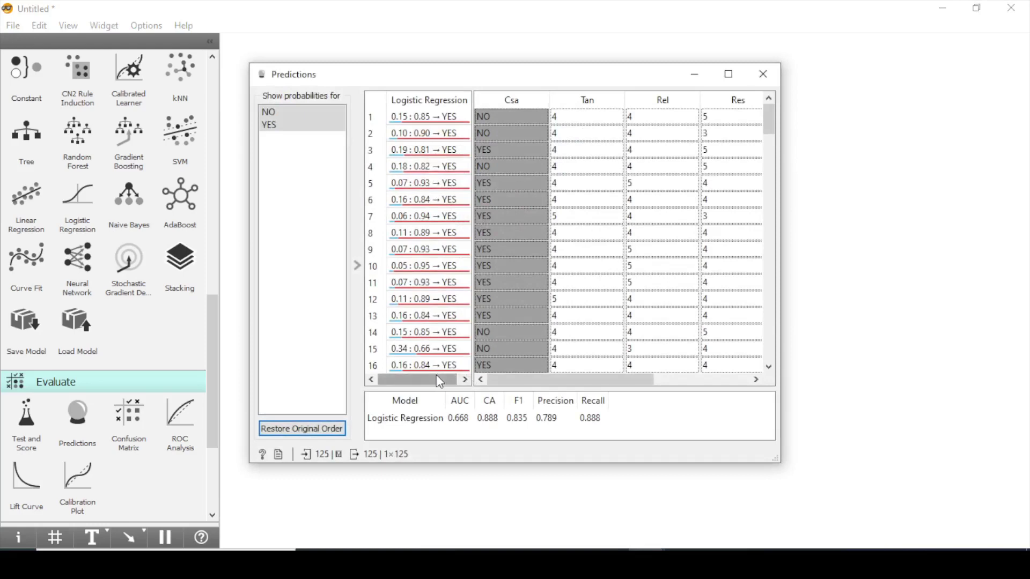
left_click_drag(436, 375, 440, 374)
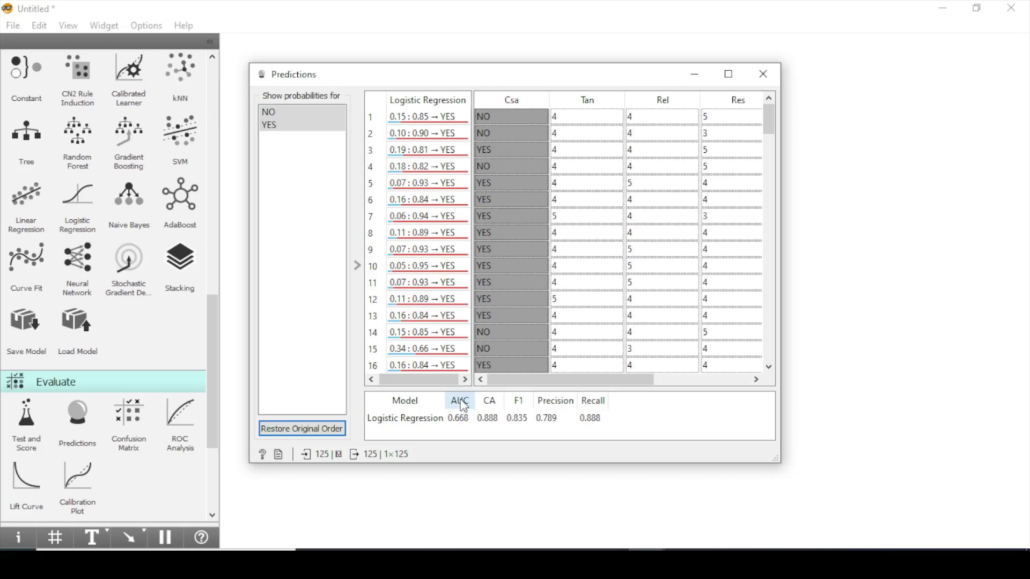
left_click(771, 83)
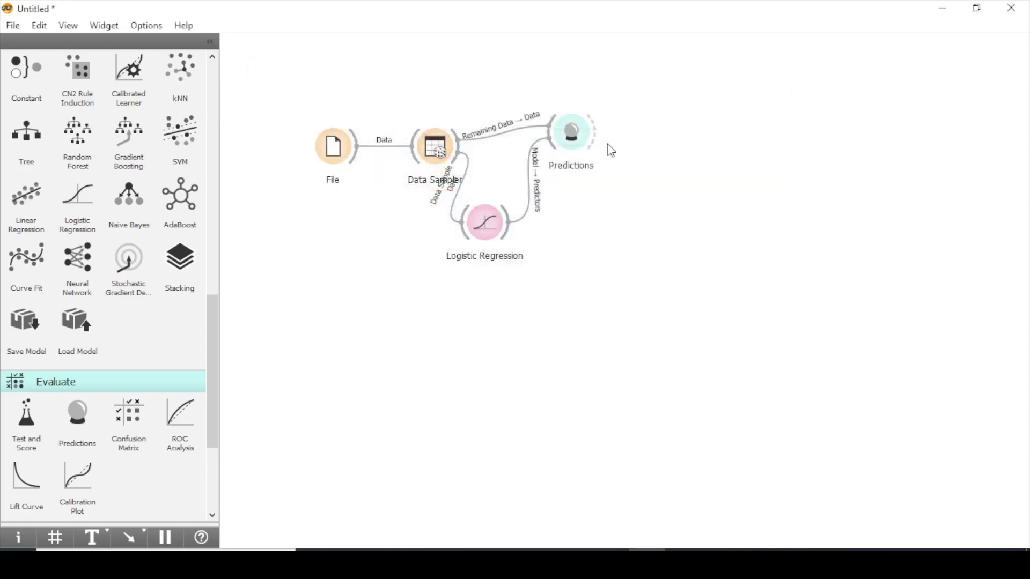
Step: Attach a Confusion Matrix widget to the Predictions output and select the misclassified instances in the matrix
left_click_drag(594, 135, 656, 116)
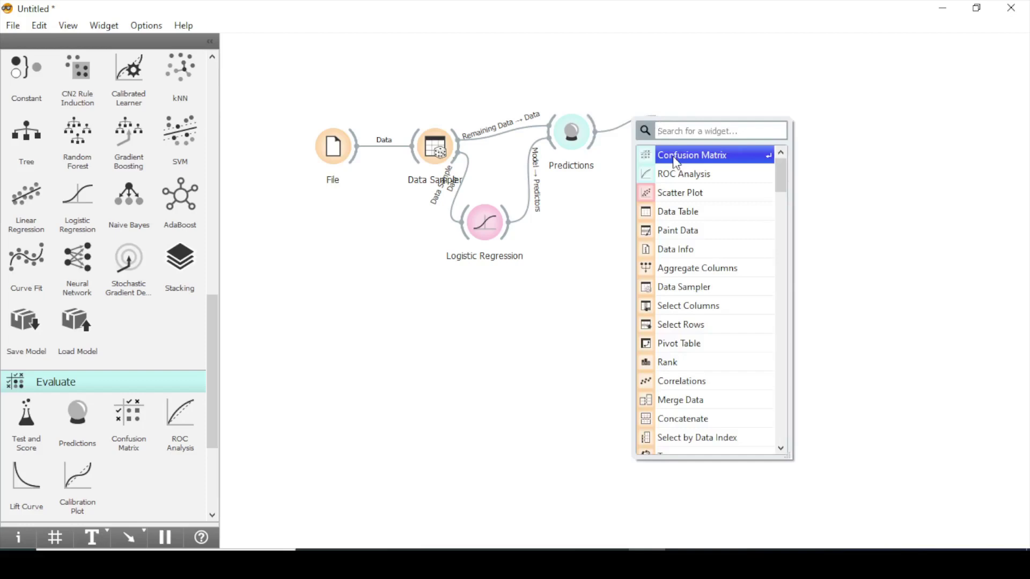
left_click(674, 160)
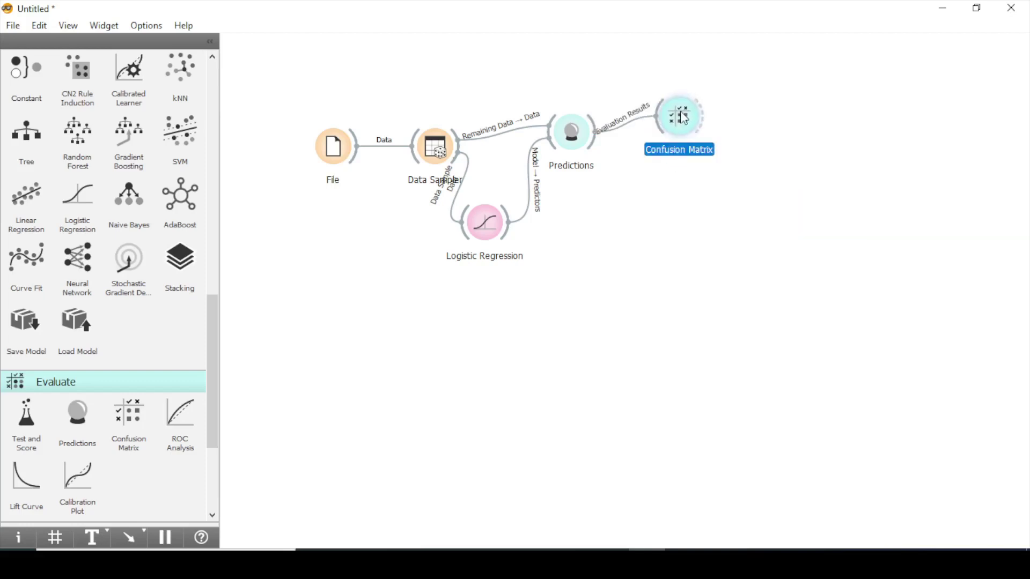
double_click(680, 115)
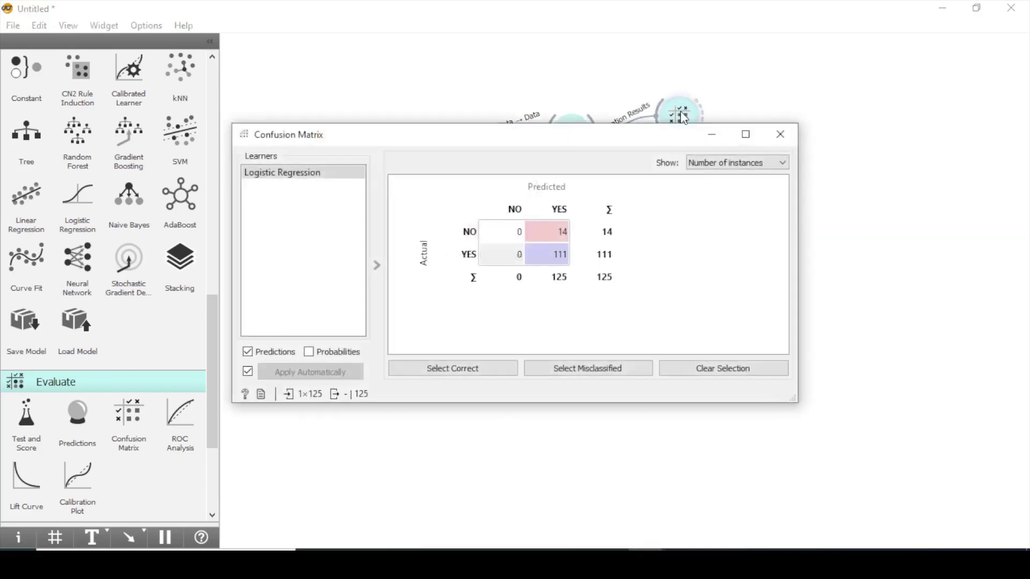
left_click(552, 237)
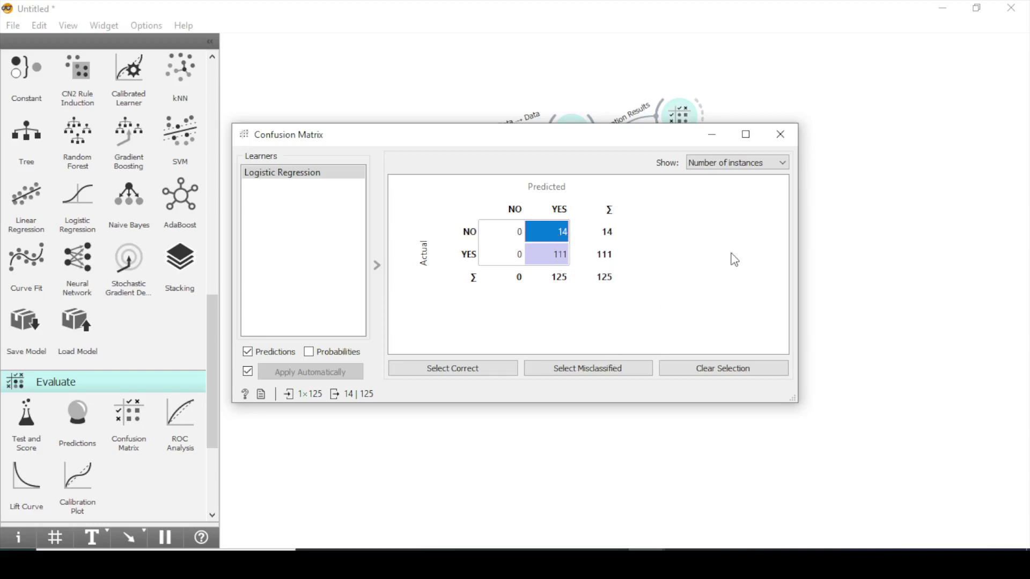
left_click(575, 366)
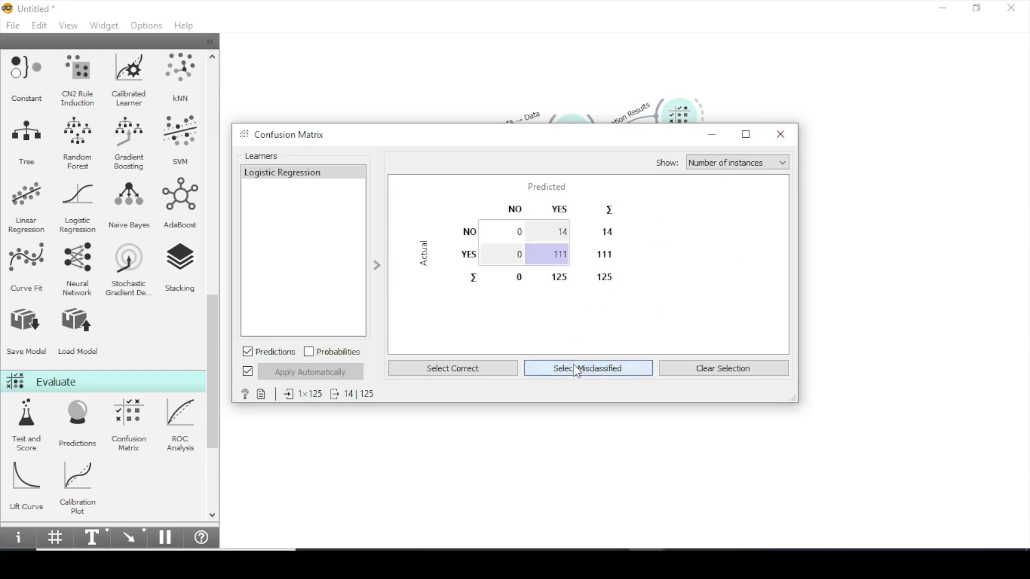
left_click(780, 134)
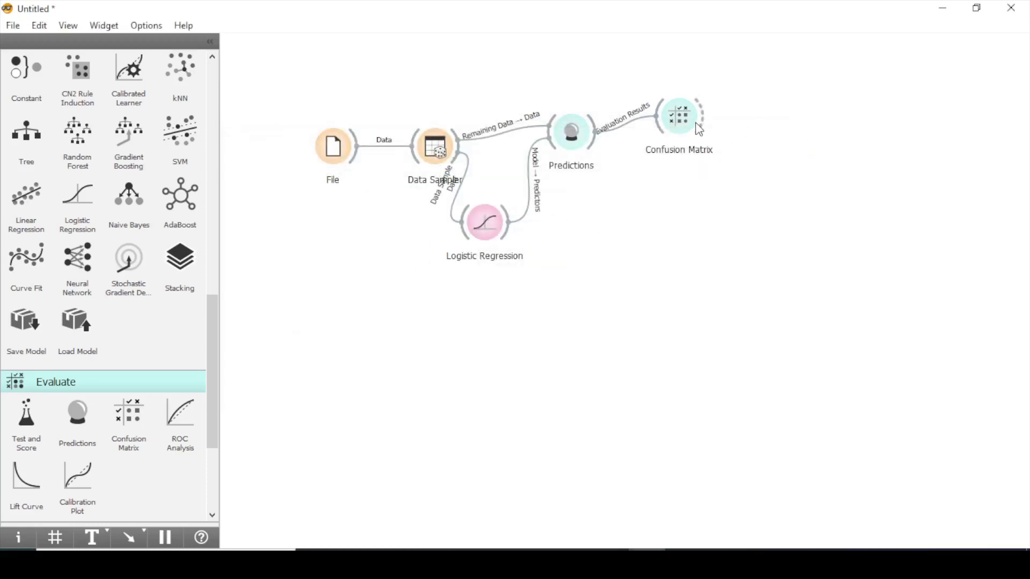
Step: Attach a Data Table widget to the Confusion Matrix output and open the table of selected data
left_click_drag(704, 129, 749, 106)
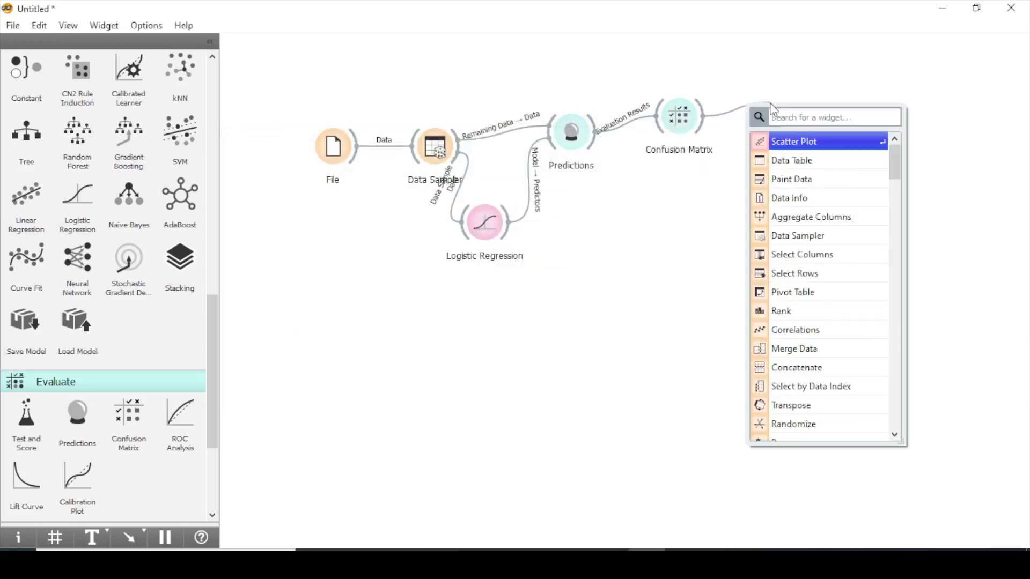
left_click(790, 163)
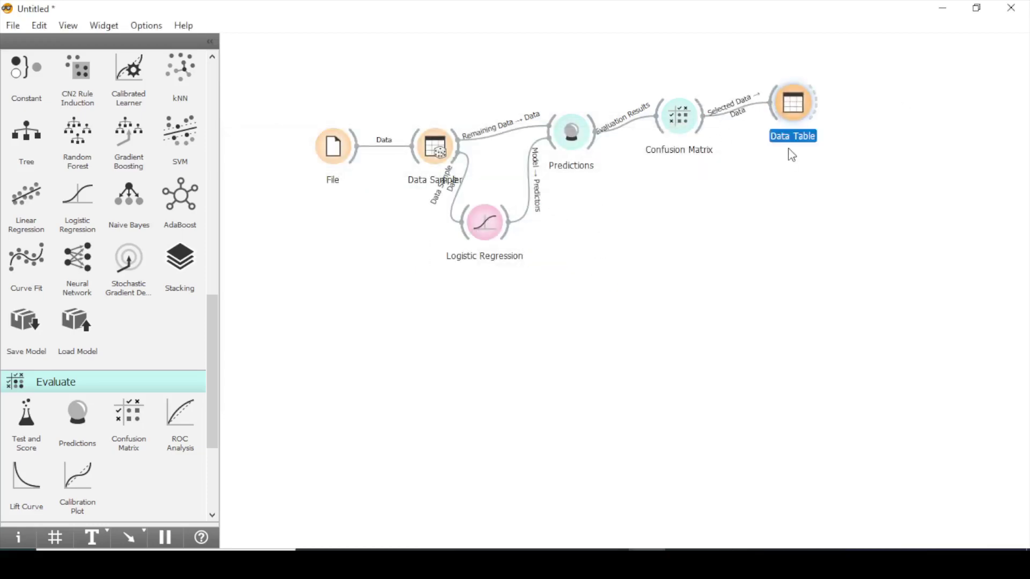
double_click(793, 106)
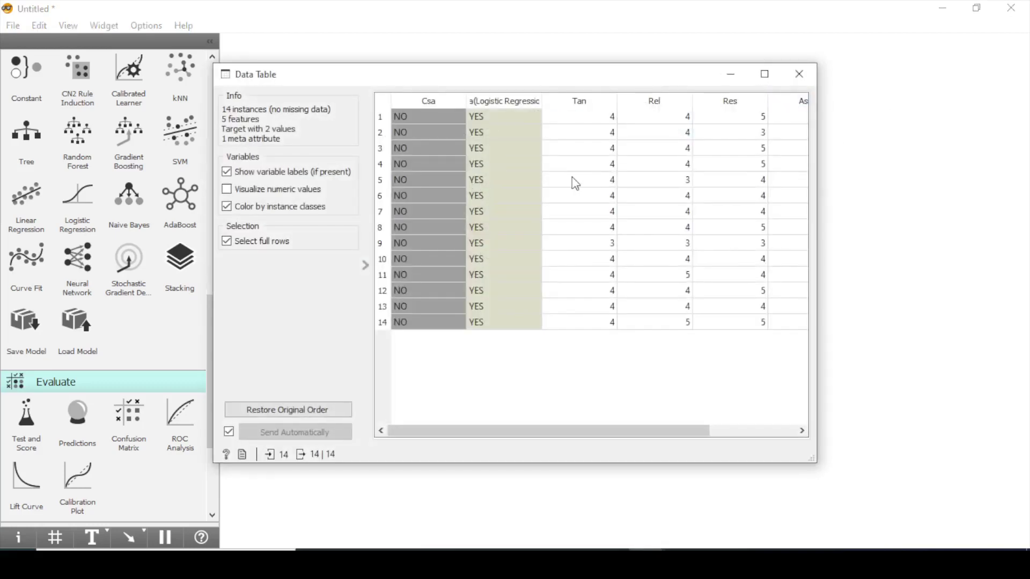
Step: Examine the actual Csa values, predicted values, feature columns and output summary of the misclassified rows in the Data Table
left_click_drag(436, 429, 610, 422)
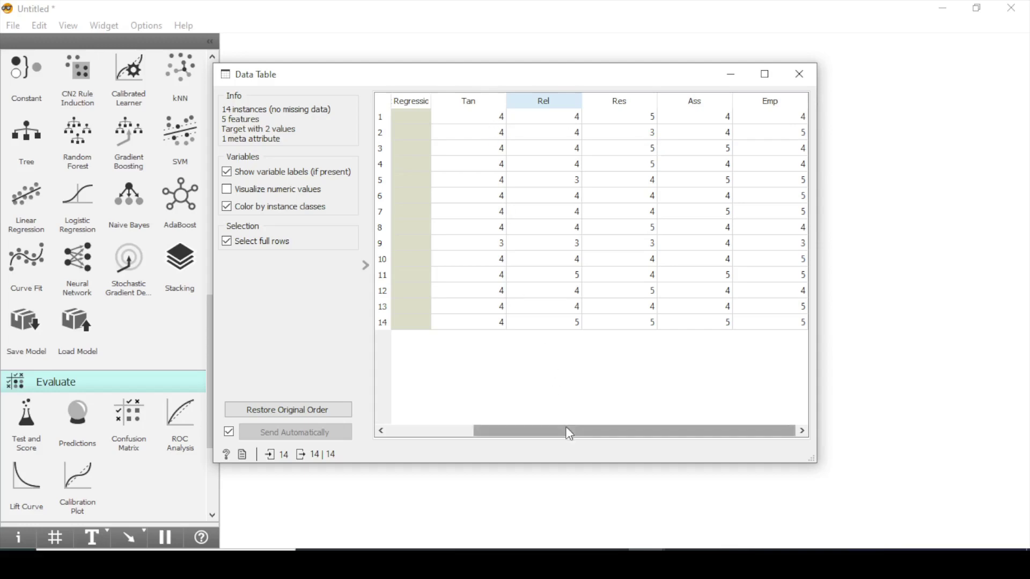
left_click_drag(568, 430, 413, 430)
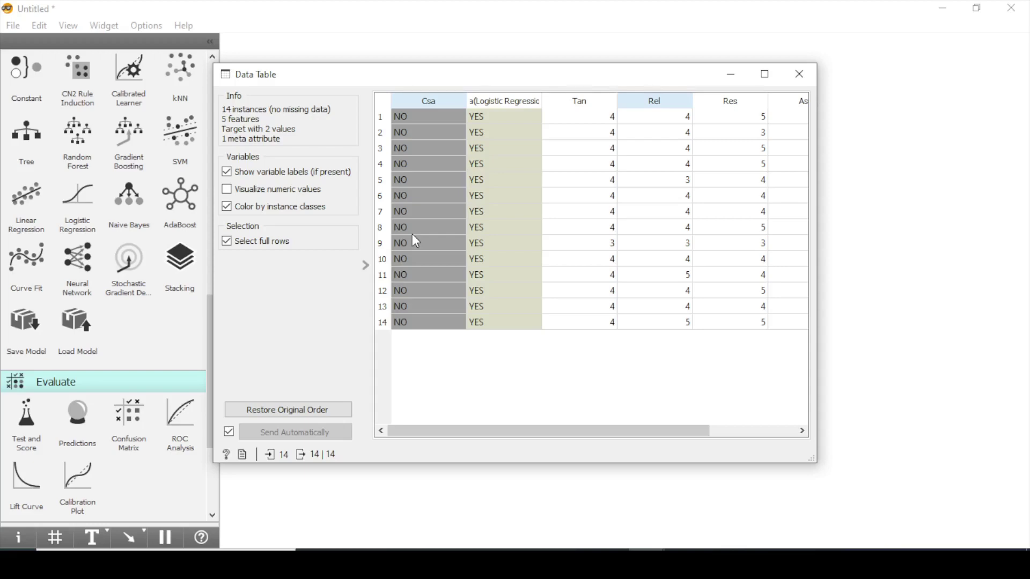
left_click_drag(552, 431, 574, 427)
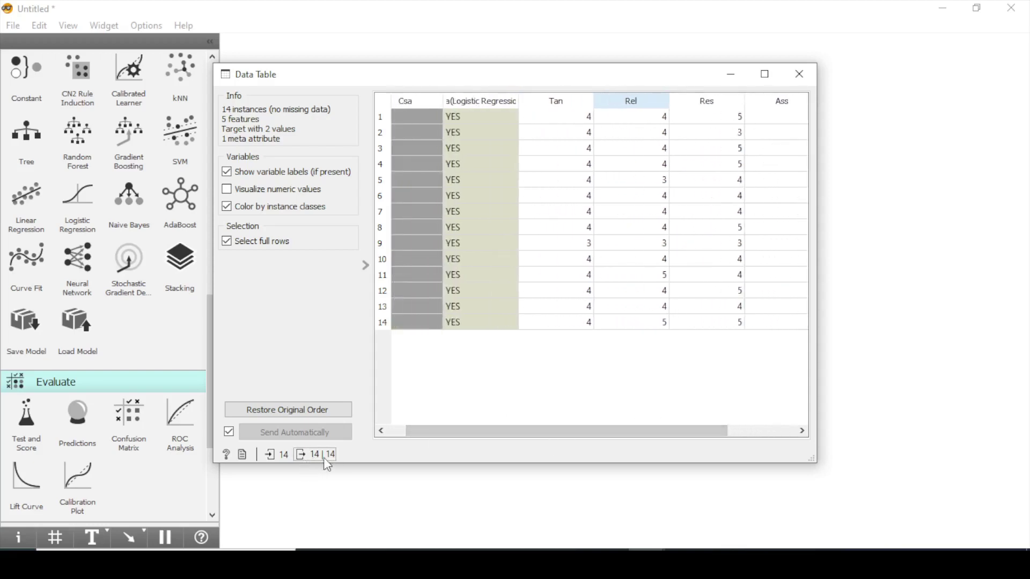
mouse_move(327, 459)
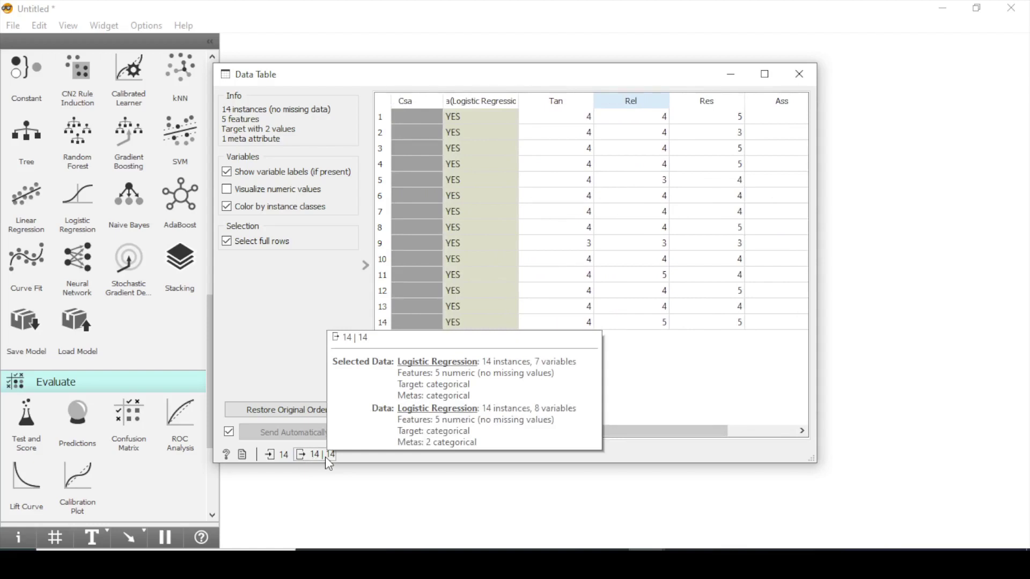
left_click(799, 78)
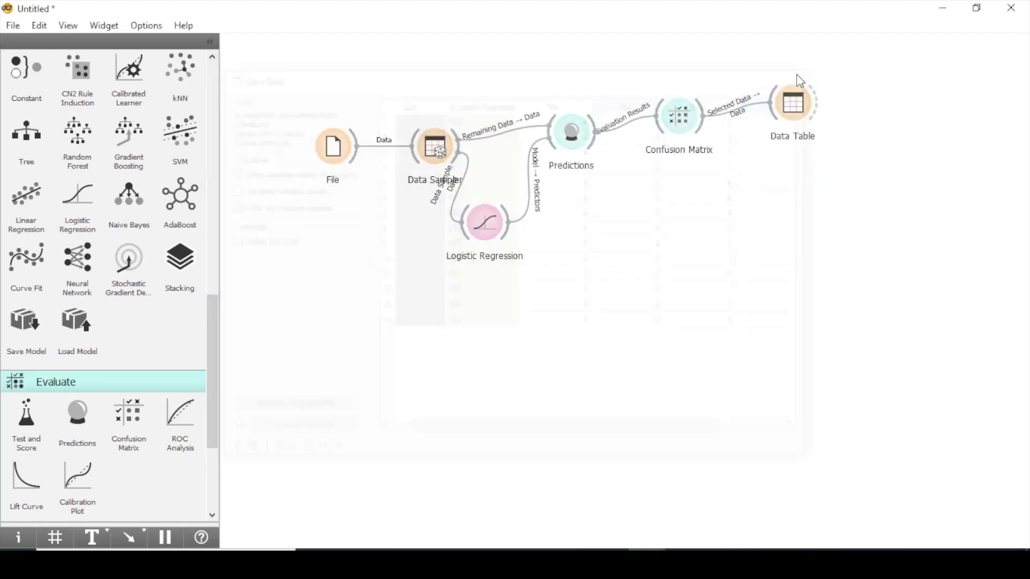
Step: Set the Confusion Matrix to show the proportion of predicted instead of the number of instances
mouse_move(679, 107)
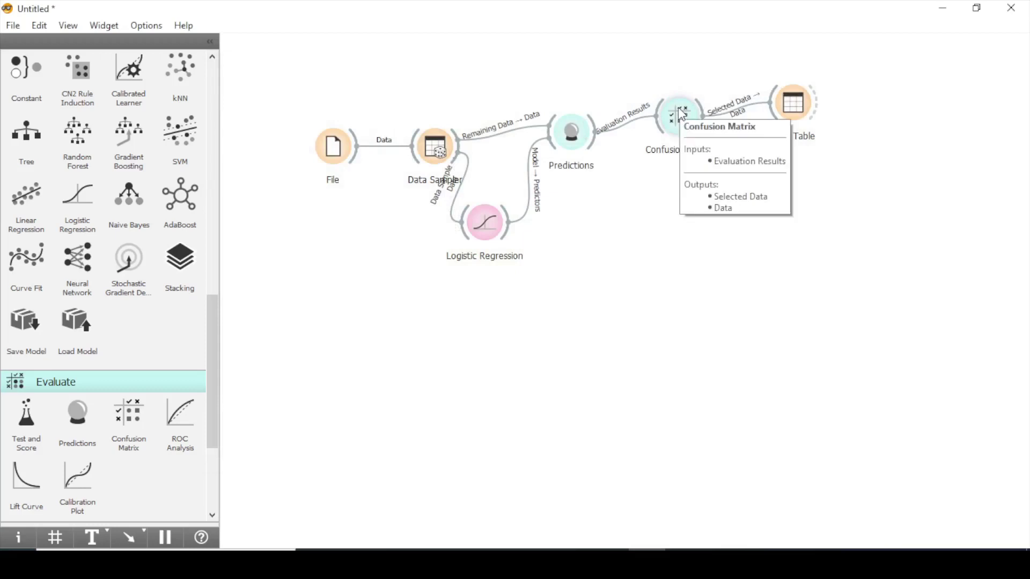
double_click(685, 123)
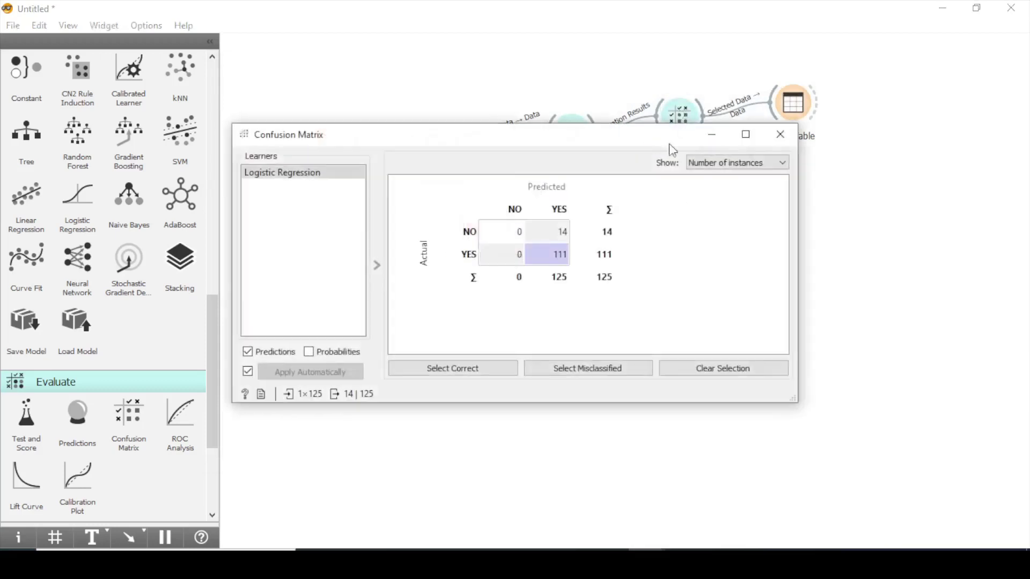
left_click(733, 162)
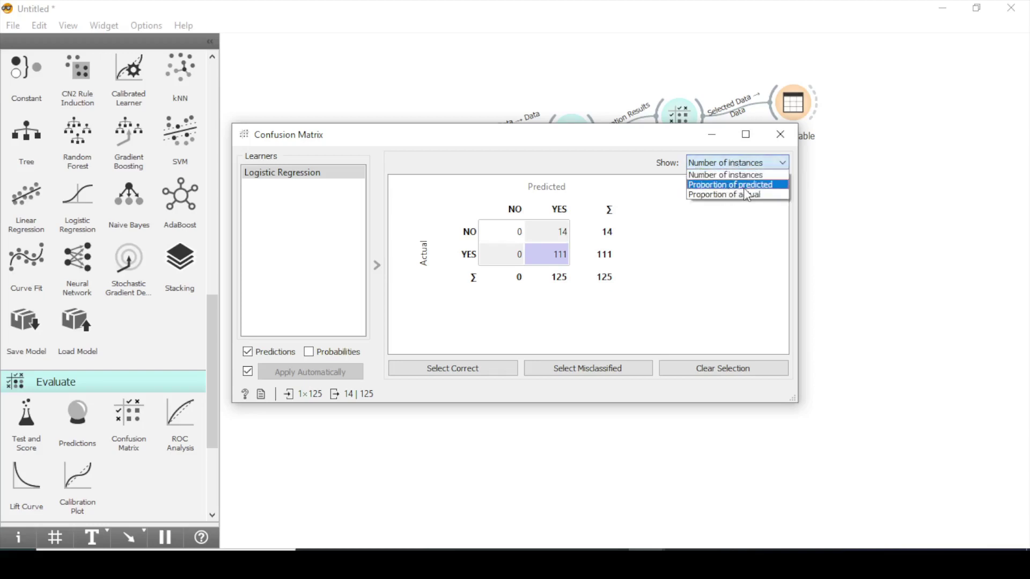
left_click(744, 187)
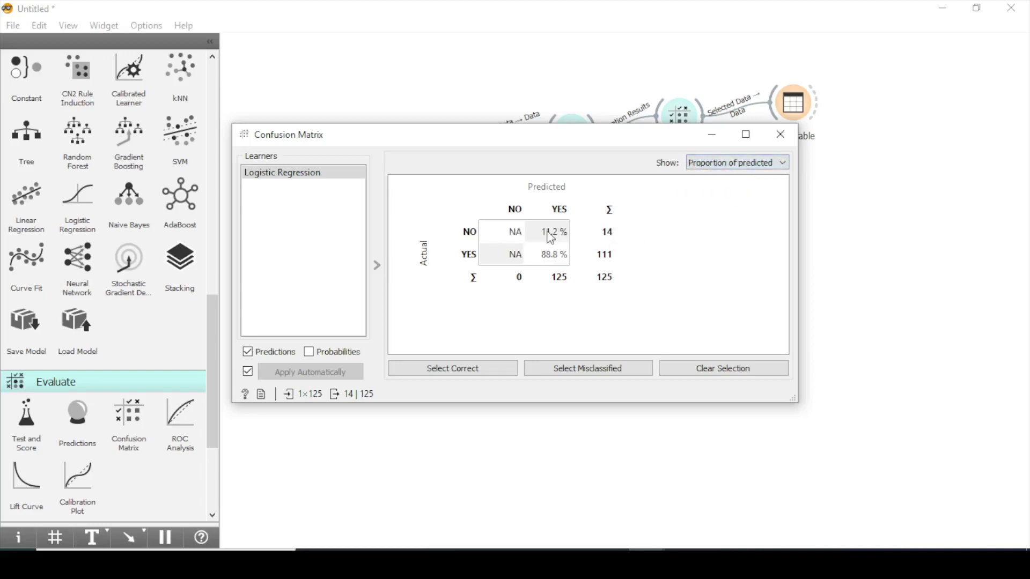
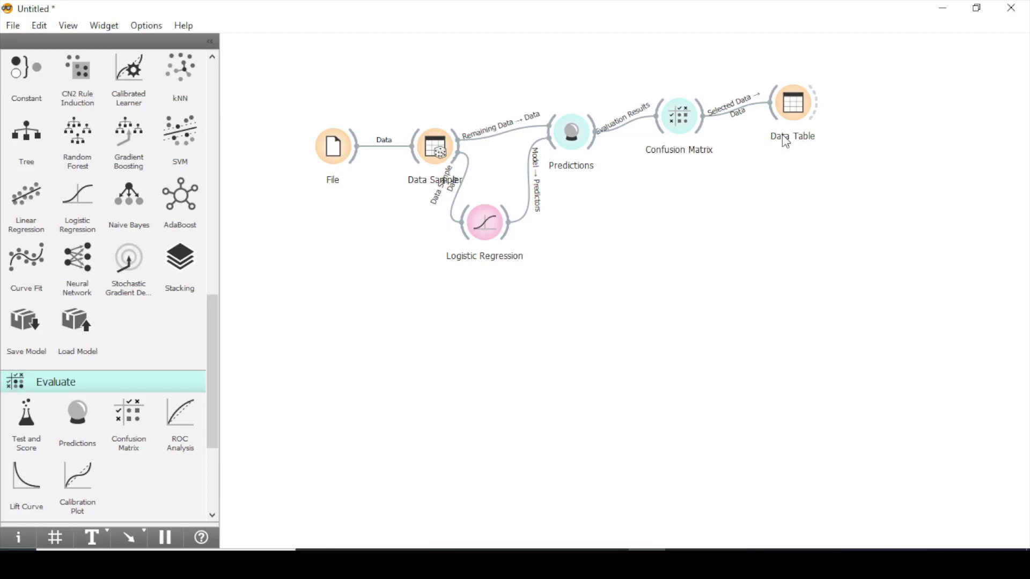
Step: Add a Random Forest widget fed by the Data Sampler's sample, placing it below the repositioned Logistic Regression widget
mouse_move(480, 225)
left_click_drag(487, 227, 513, 203)
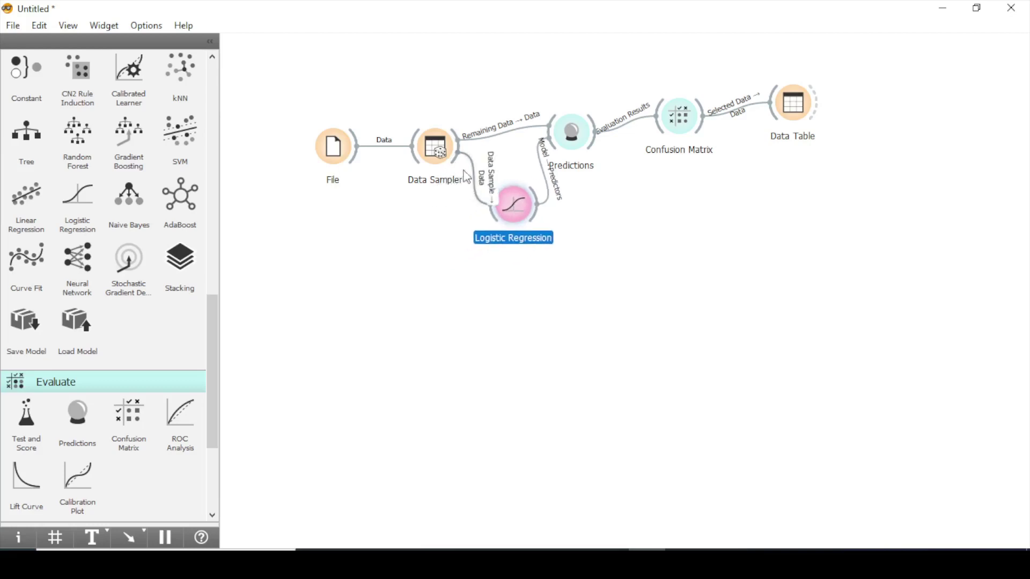
left_click_drag(459, 168, 490, 284)
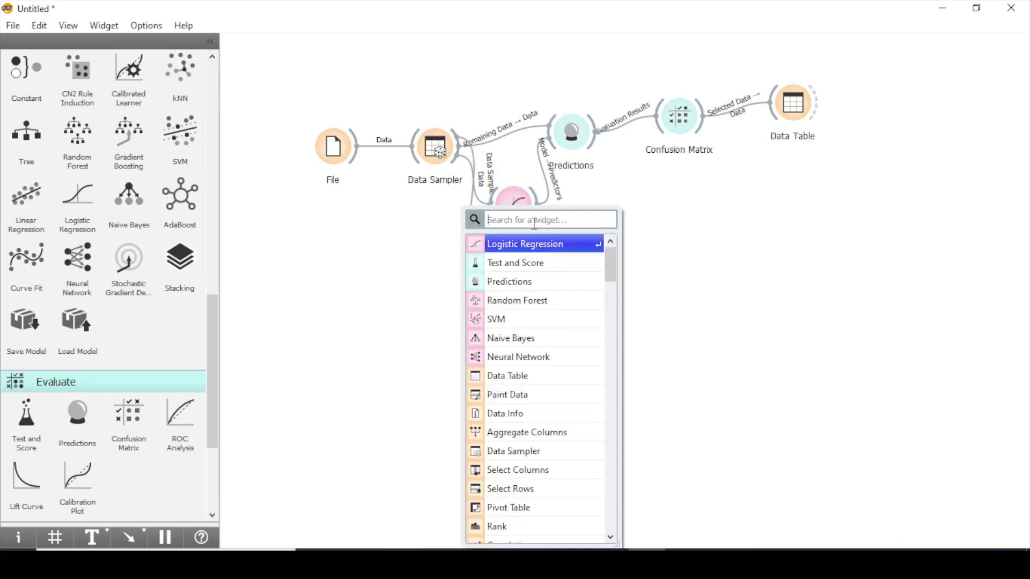
left_click(544, 306)
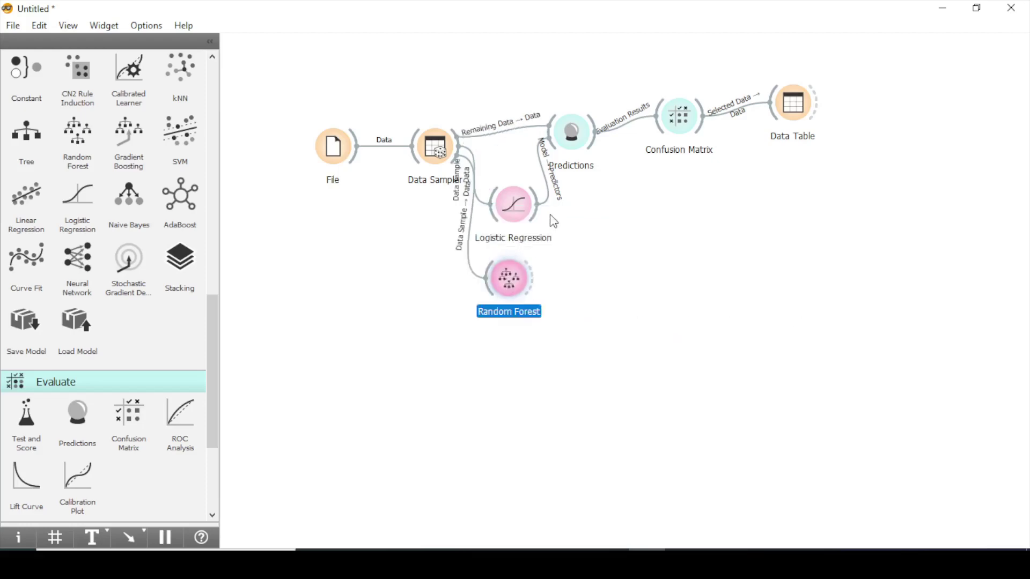
Step: Replace the Logistic Regression link into Predictions with one from Random Forest and check the model's scores in Predictions
right_click(544, 183)
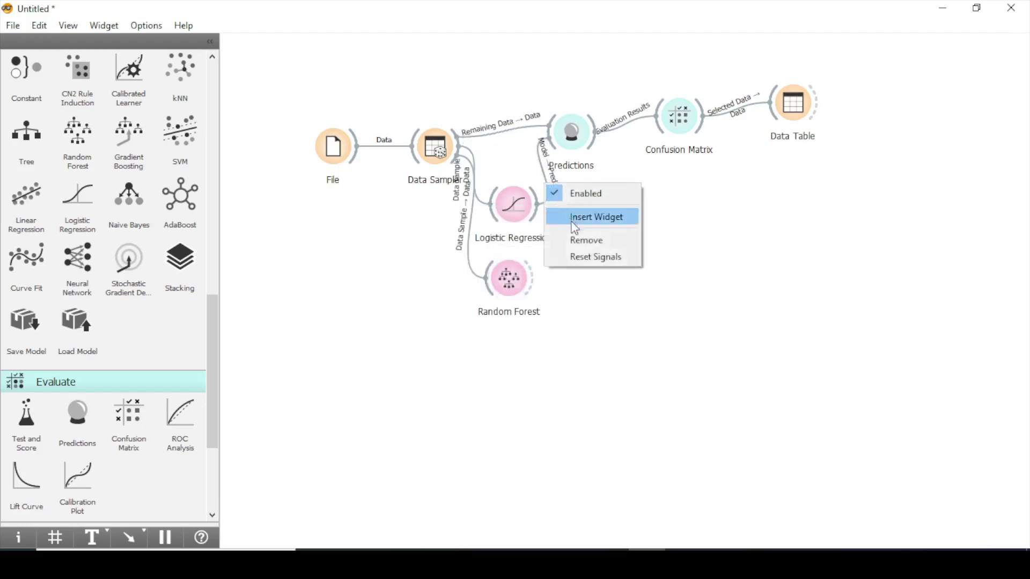
left_click(577, 239)
left_click_drag(534, 279, 556, 149)
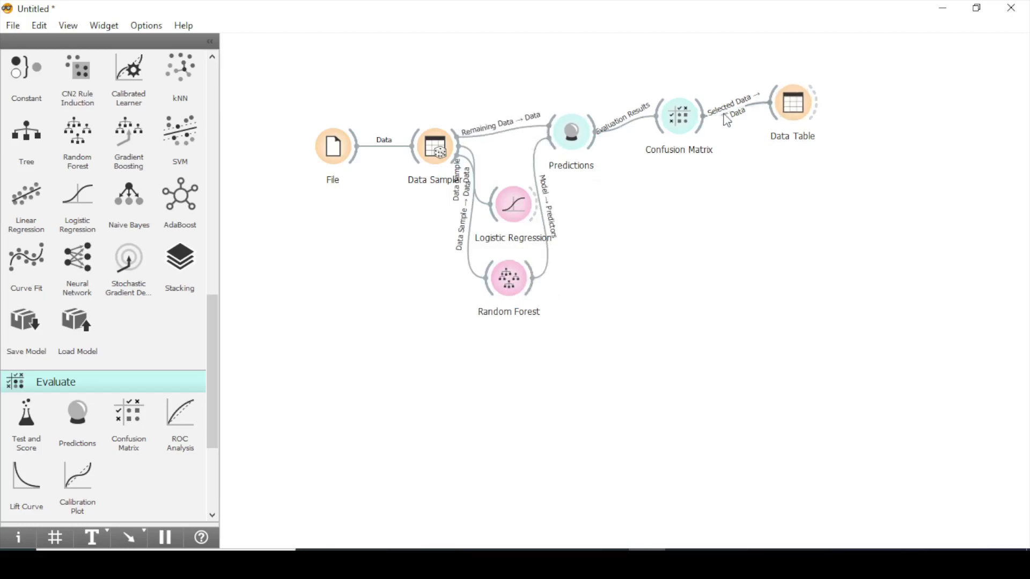
double_click(563, 138)
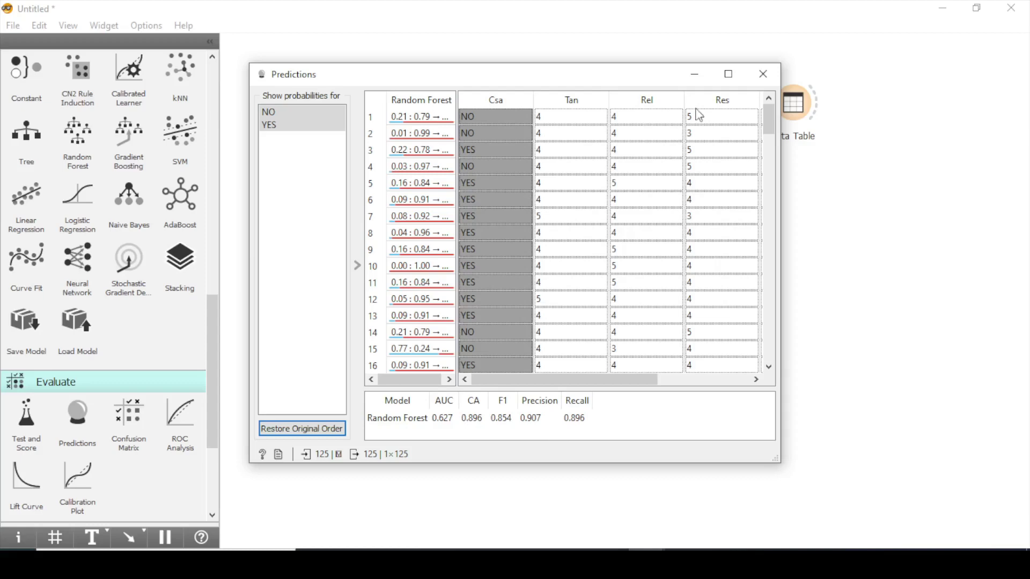
left_click(763, 74)
Step: Set the Confusion Matrix to show the number of instances and review the selected misclassified rows in the Data Table
double_click(679, 115)
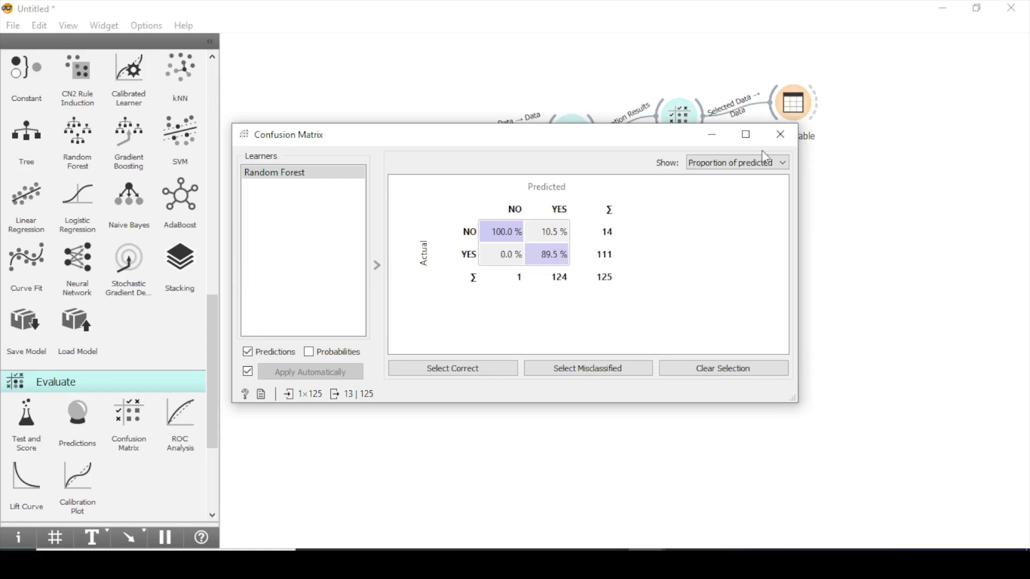
left_click(773, 165)
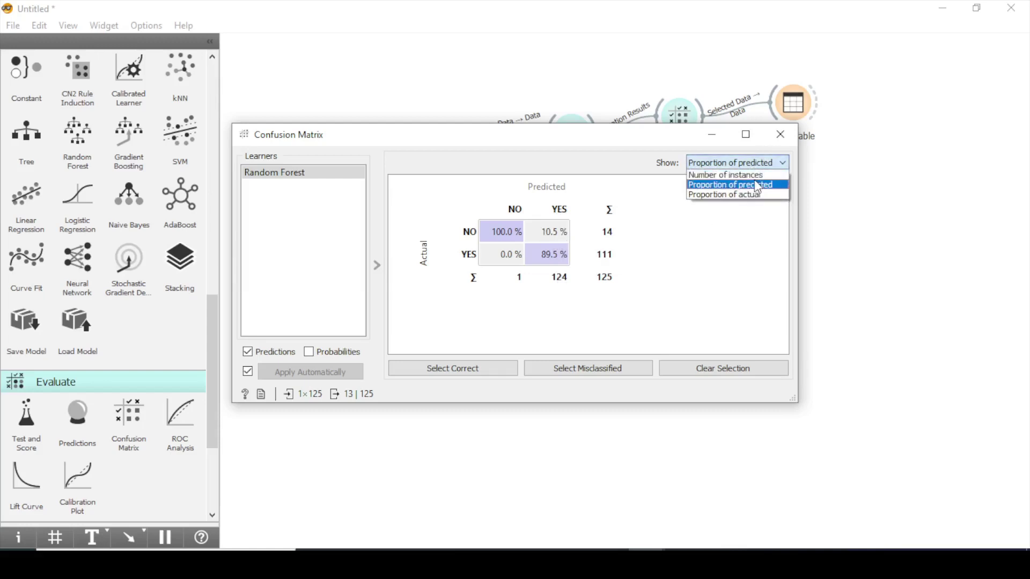
left_click(757, 178)
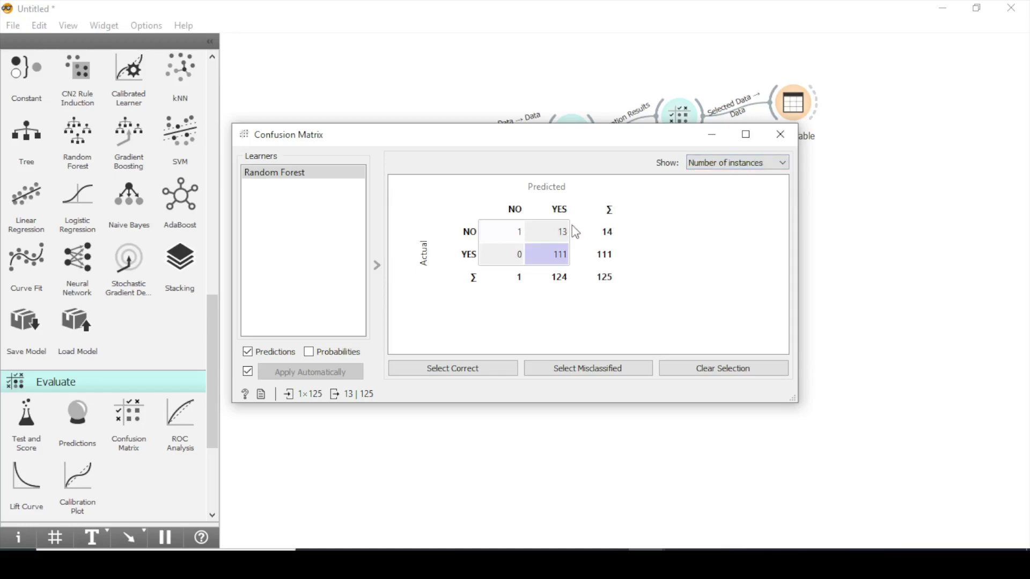
left_click(780, 135)
double_click(793, 103)
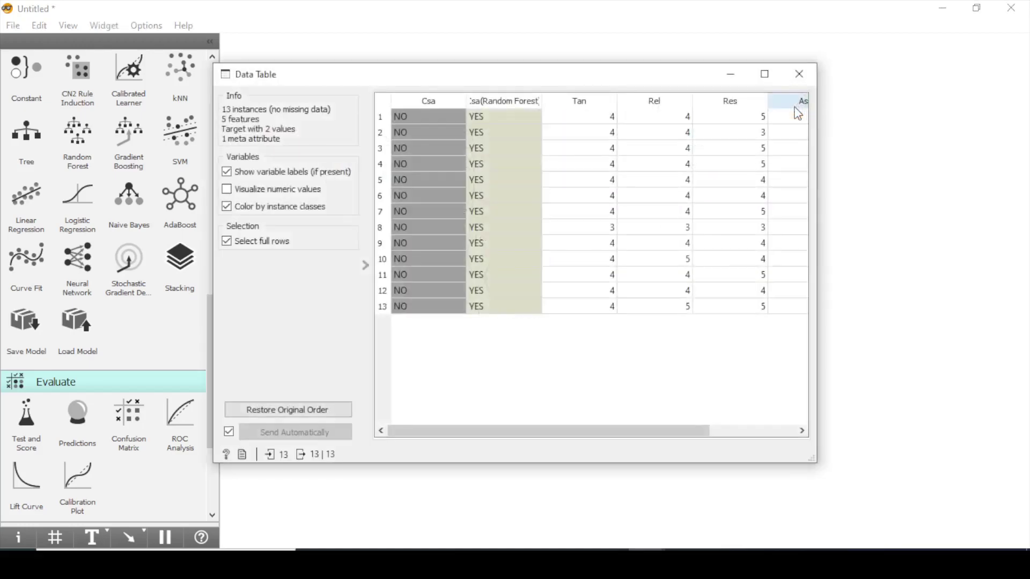
left_click(798, 74)
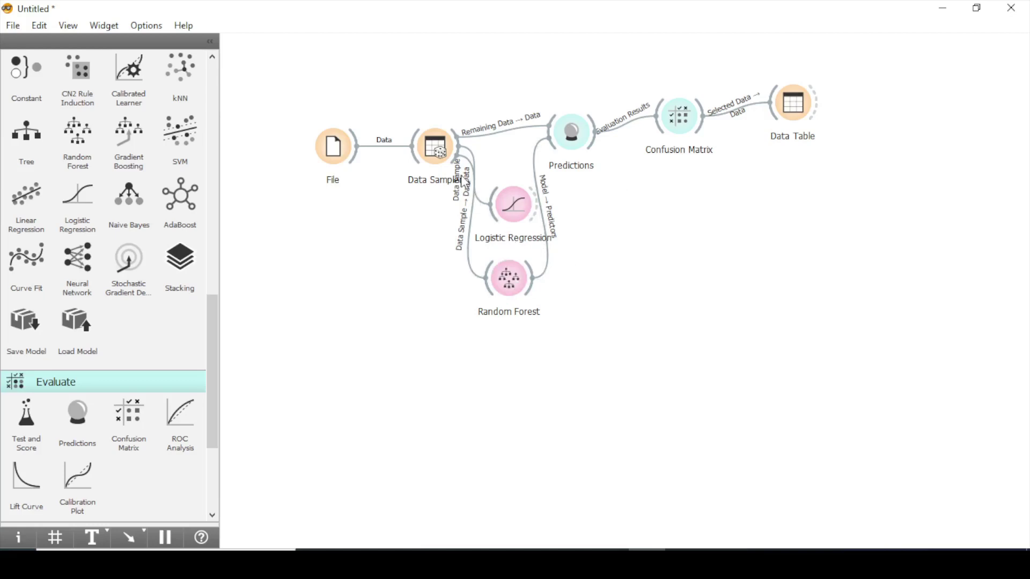
Step: Add an SVM widget fed by the Data Sampler's sample below Random Forest and view its settings
left_click_drag(474, 293, 498, 340)
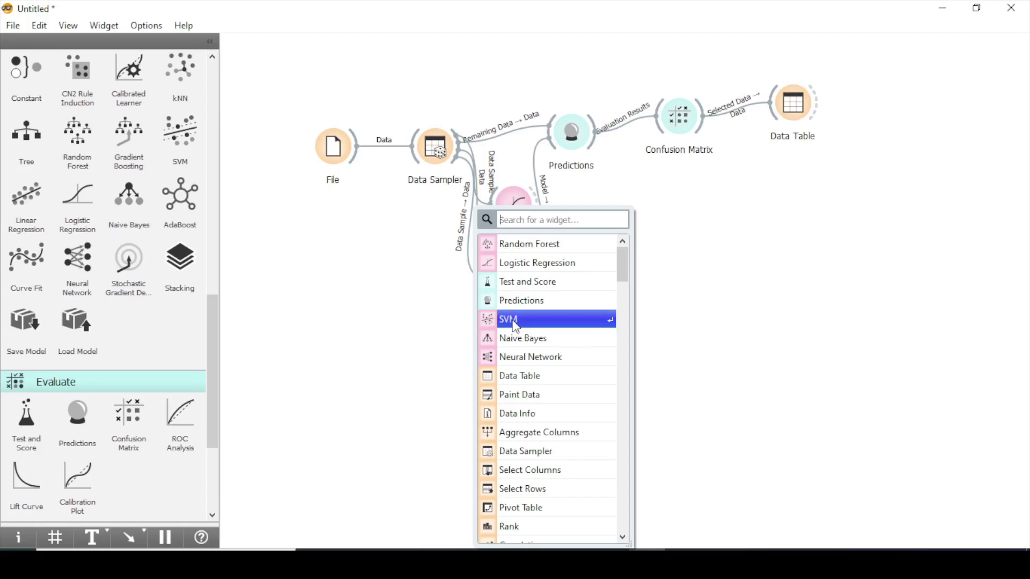
left_click(508, 319)
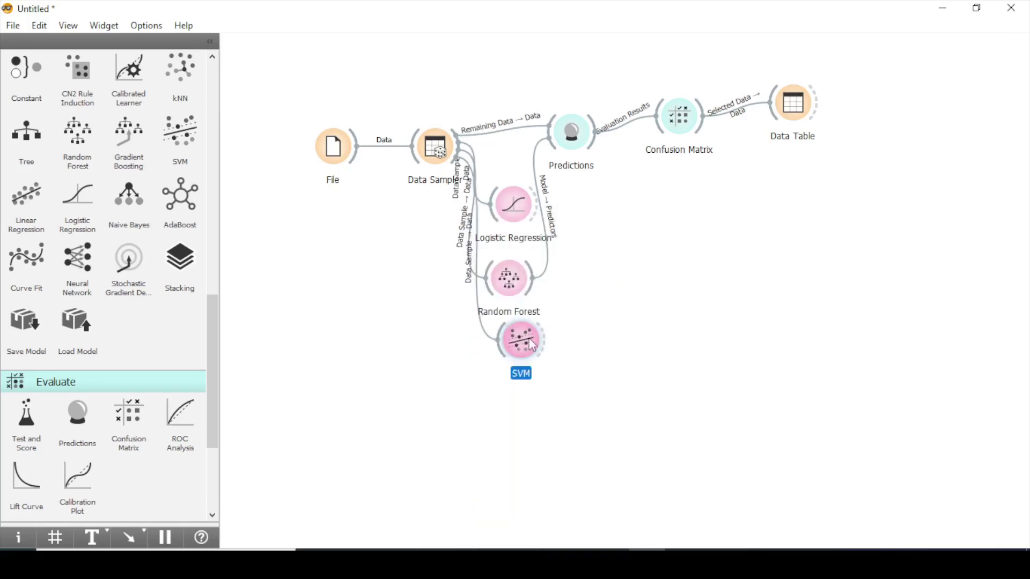
double_click(531, 345)
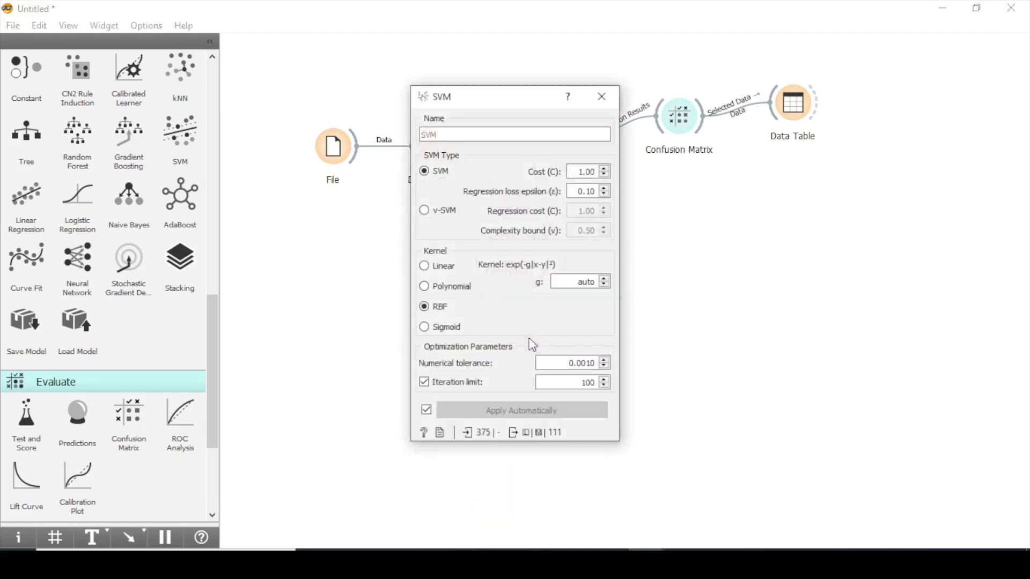
left_click(601, 97)
Step: Try to link the SVM model to Predictions in place of the Random Forest model
left_click_drag(547, 341, 569, 163)
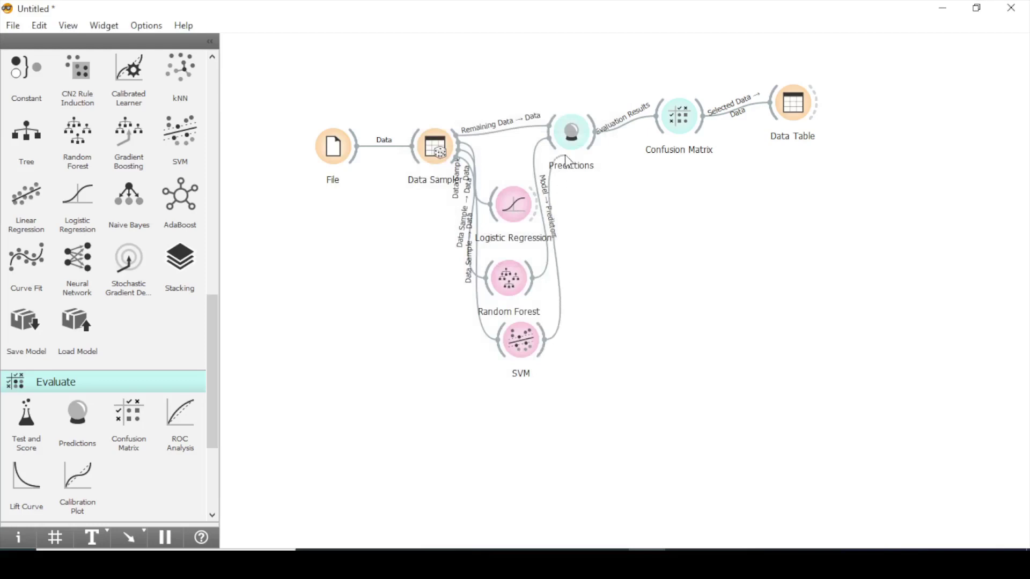
right_click(545, 263)
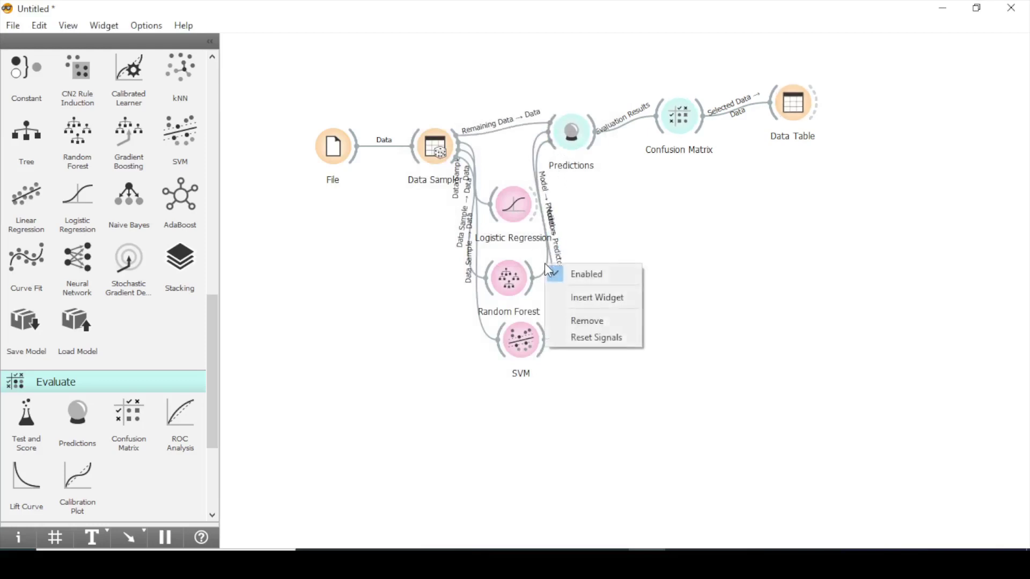
left_click(573, 322)
Step: Review the instance counts in the Confusion Matrix and the settings of the Logistic Regression widget
double_click(677, 116)
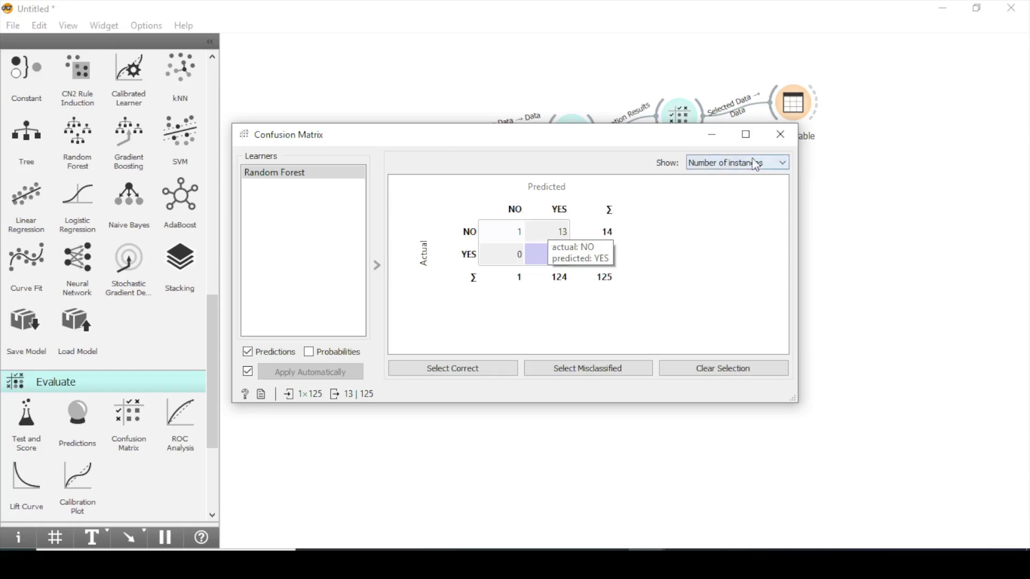
left_click(779, 138)
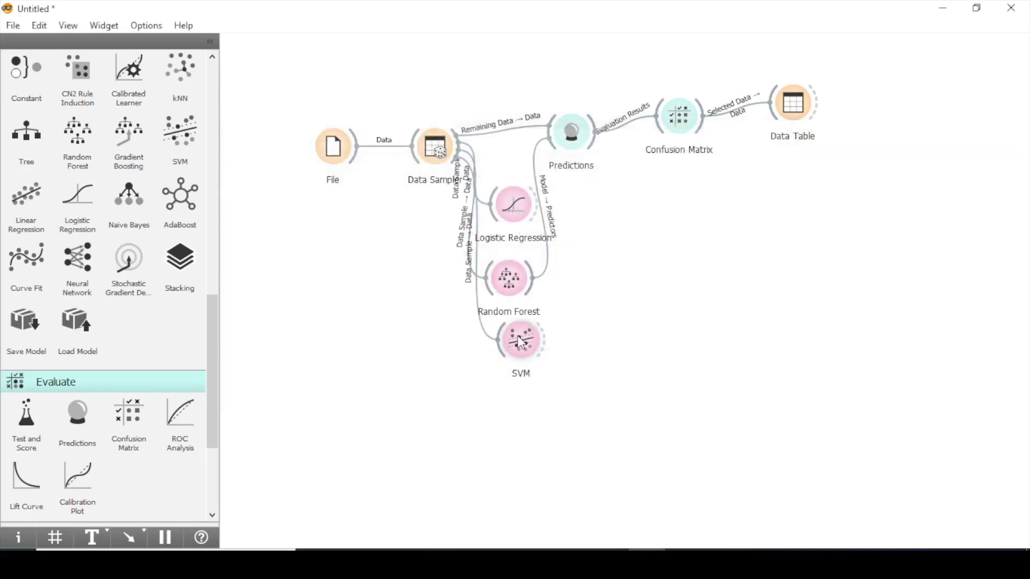
mouse_move(520, 342)
double_click(505, 200)
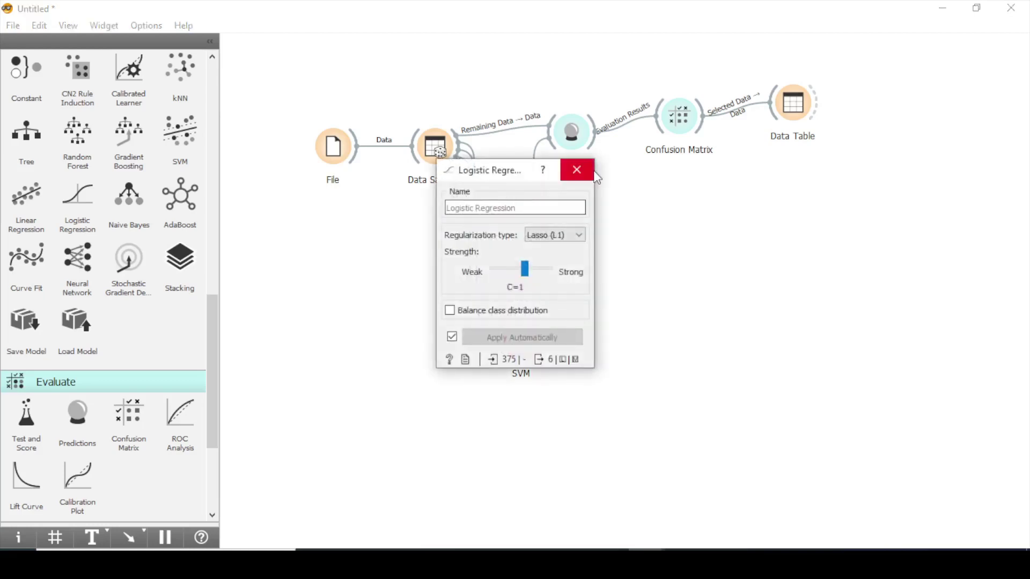
left_click(577, 170)
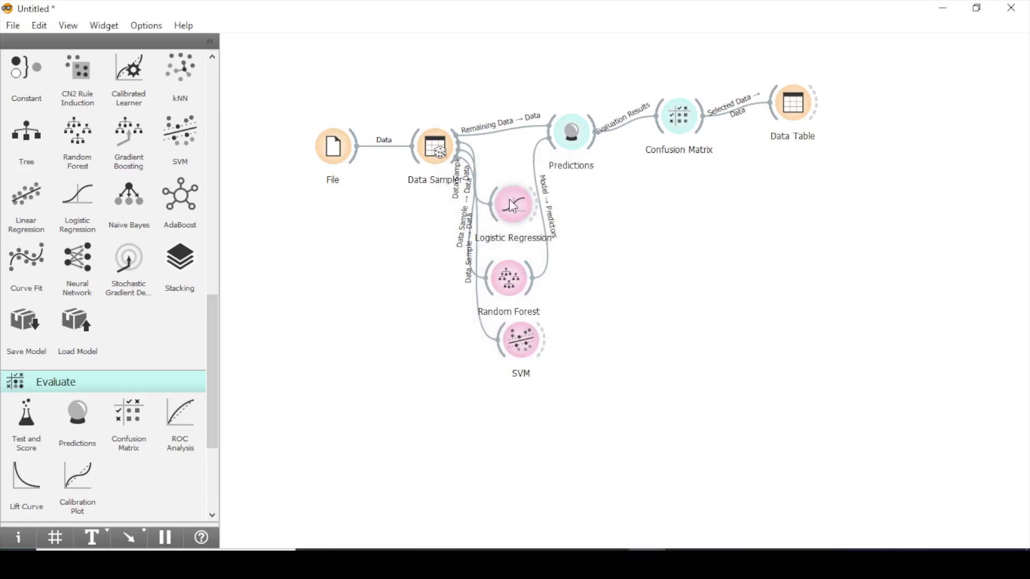
Step: Shift the Predictions widget away from the models and add a Neural Network widget fed by the Data Sampler's sample below SVM
left_click_drag(580, 132, 627, 156)
left_click_drag(457, 155, 497, 414)
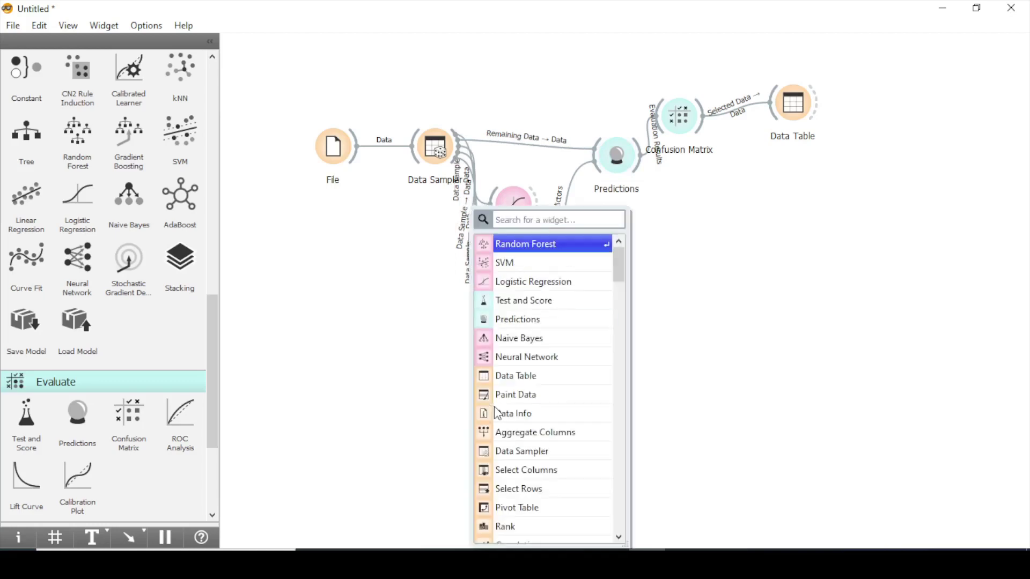
left_click(537, 357)
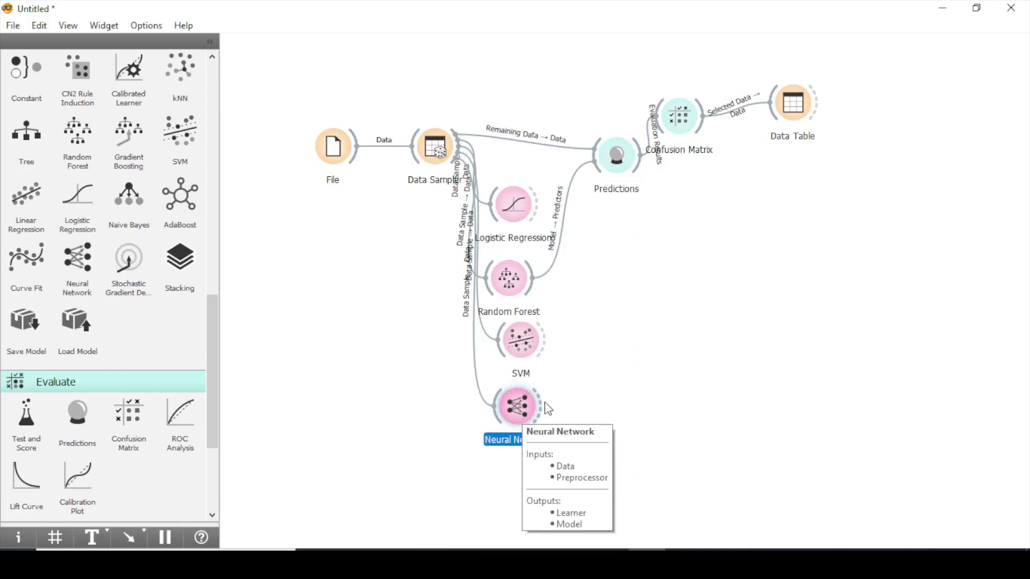
Step: Link the Neural Network model to Predictions and remove the Random Forest link
left_click_drag(540, 406, 601, 161)
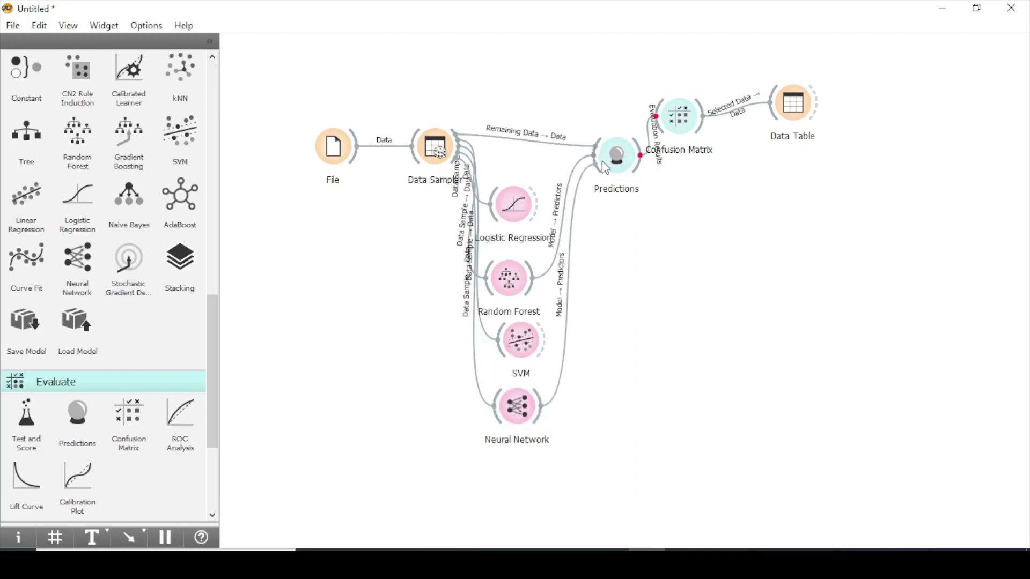
right_click(555, 256)
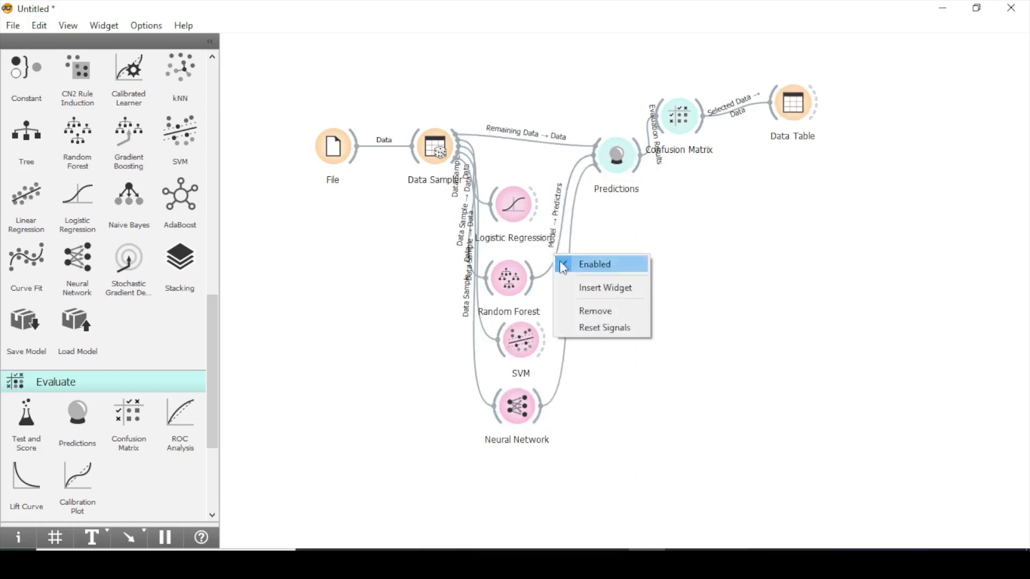
left_click(595, 311)
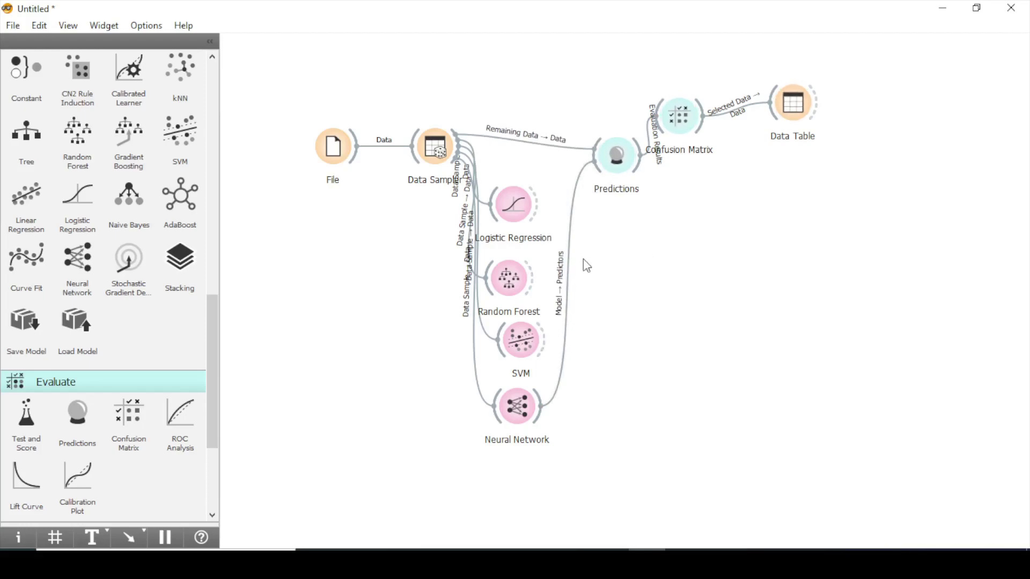
Step: Select the actual NO, predicted YES cell in the Neural Network confusion matrix and check the model's scores in Predictions
double_click(679, 116)
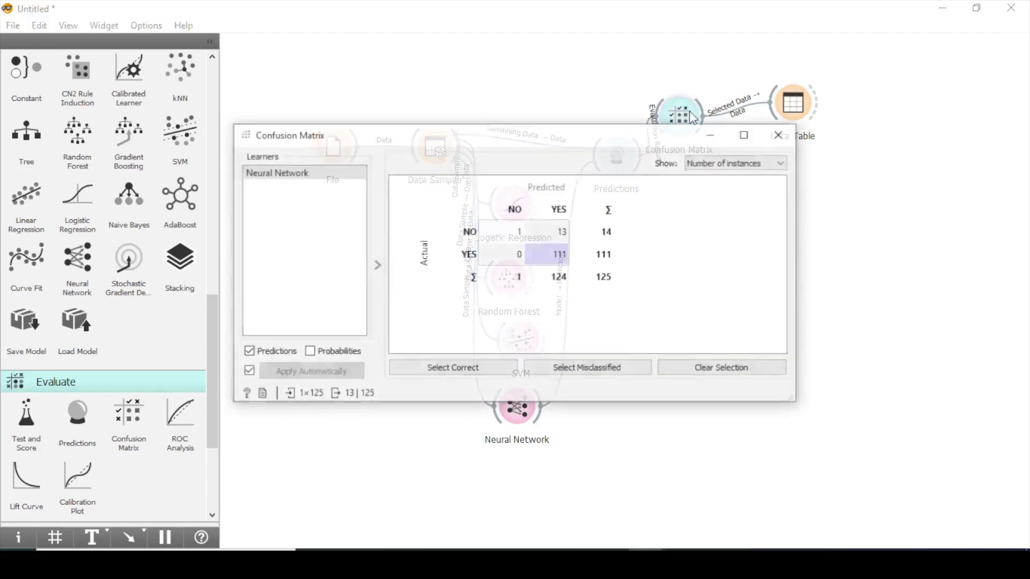
left_click(561, 232)
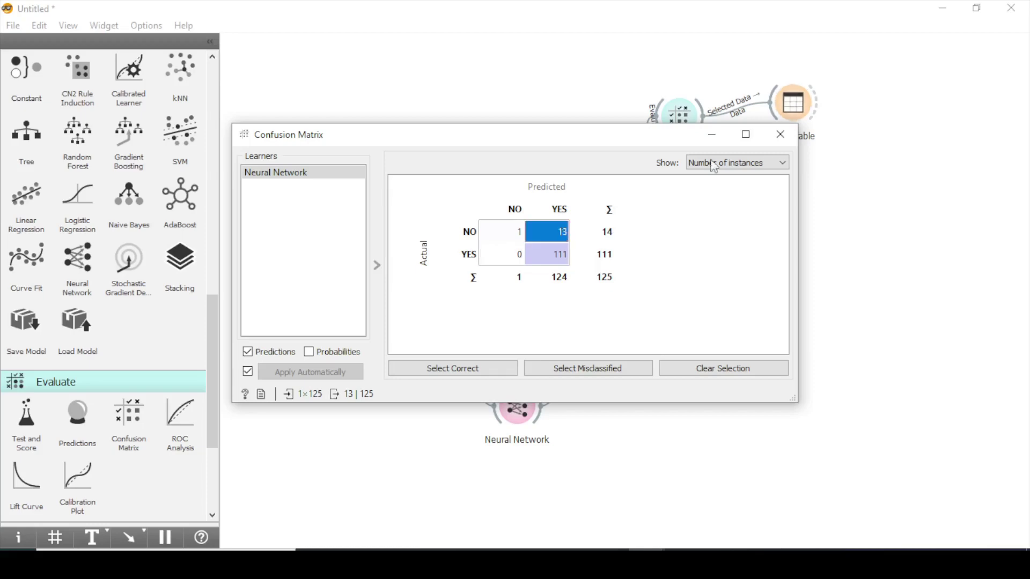
left_click(776, 144)
double_click(622, 153)
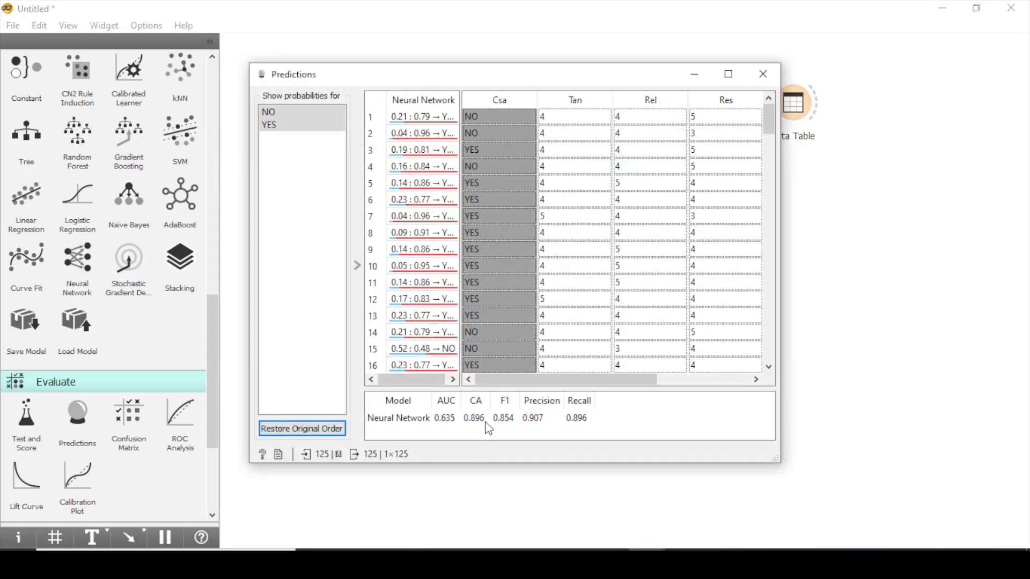
left_click(763, 74)
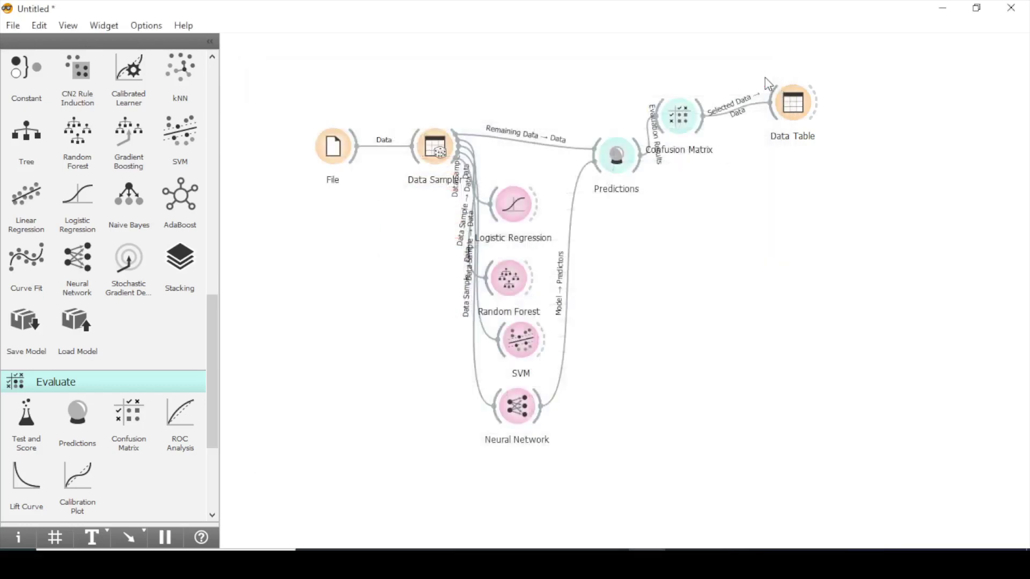
Step: Link the Logistic Regression, Random Forest and SVM models to Predictions alongside the Neural Network
left_click_drag(537, 204, 598, 160)
left_click_drag(531, 280, 603, 140)
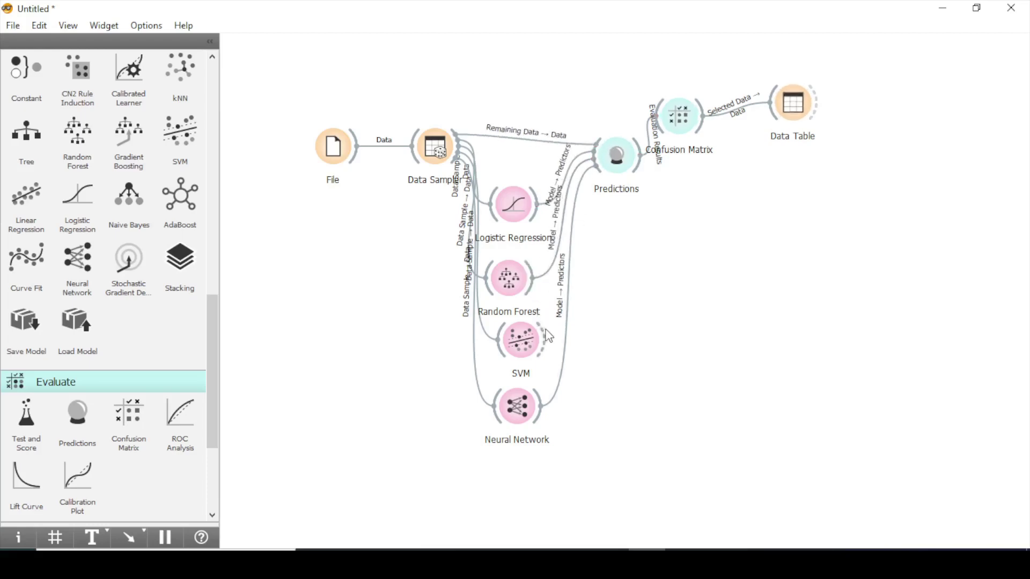
left_click_drag(542, 338, 597, 170)
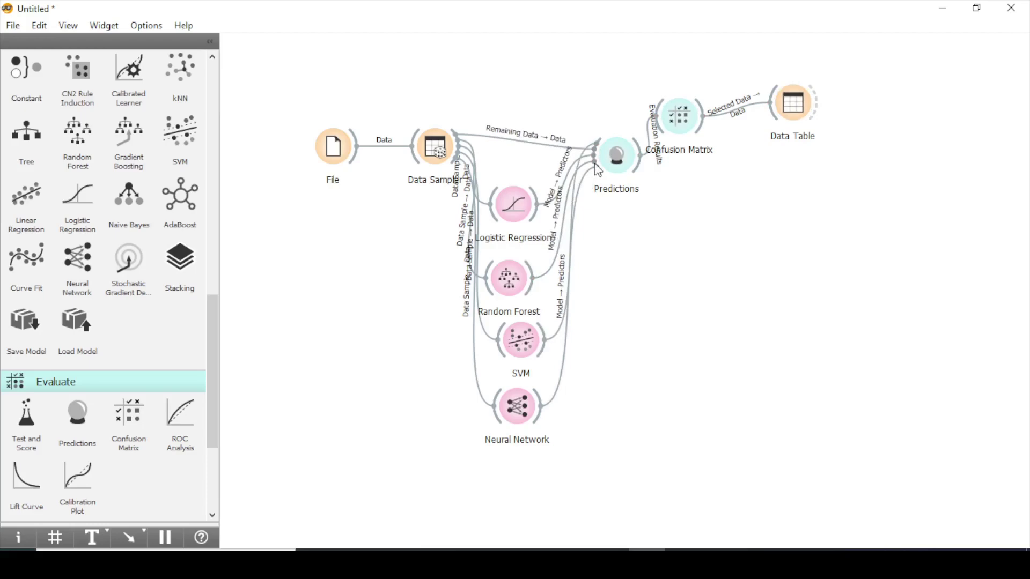
left_click_drag(542, 406, 592, 171)
Step: Compare the AUC, CA, F1, Precision and Recall scores of the four models in Predictions
left_click(620, 157)
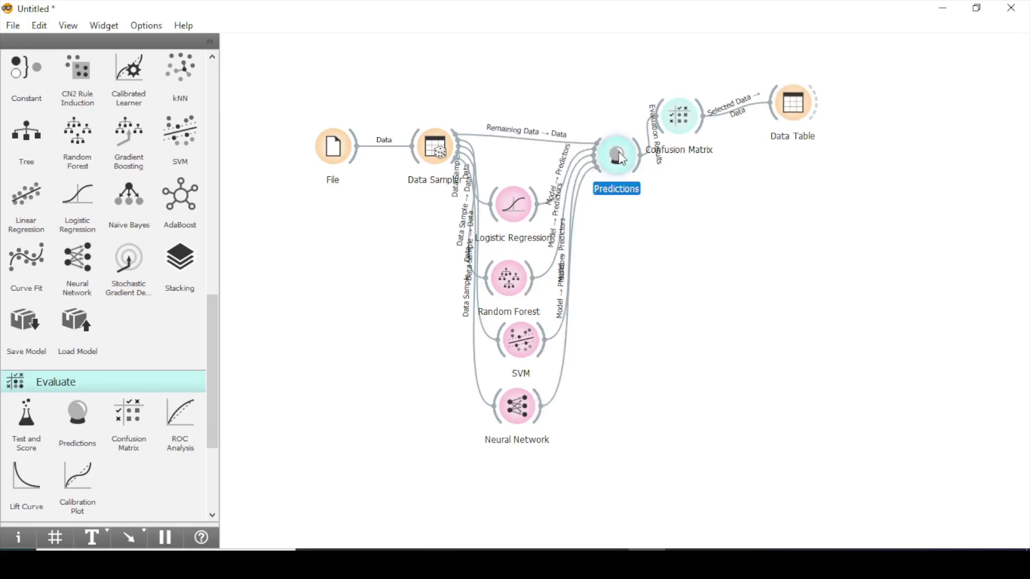
double_click(620, 158)
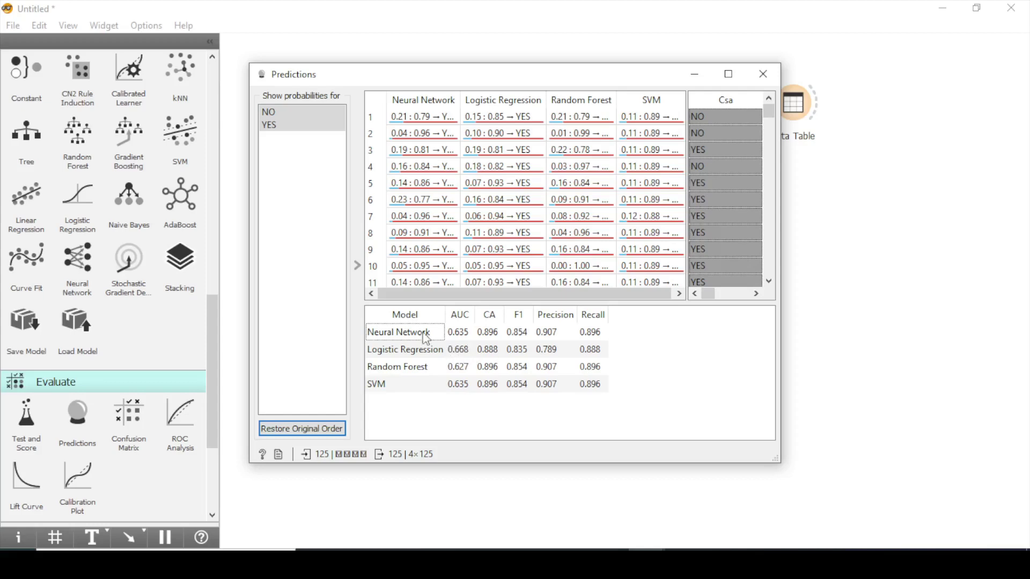
left_click(763, 74)
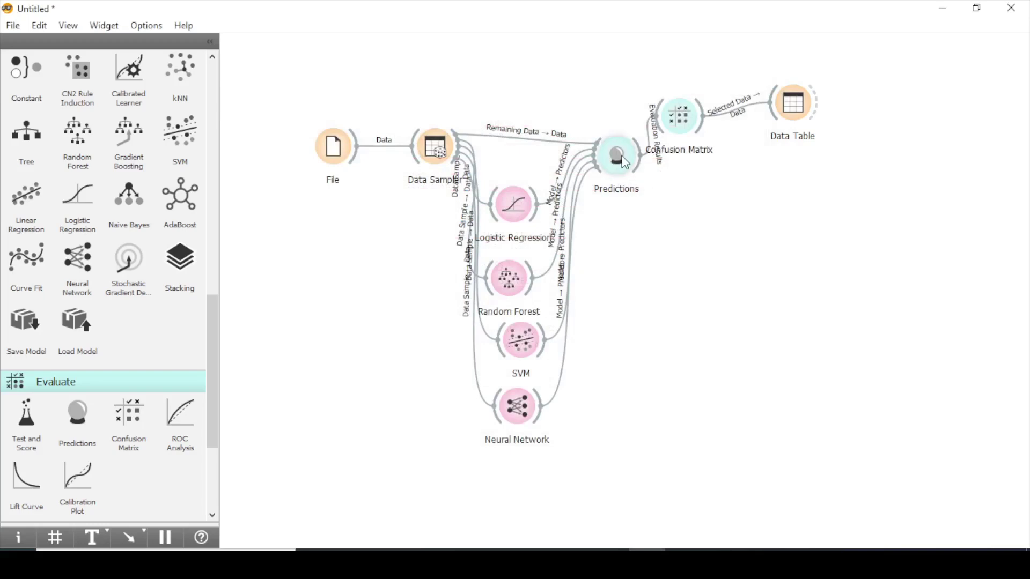
Step: Clear the four models, Predictions, Confusion Matrix and Data Table from the canvas, keeping only File and Data Sampler
left_click_drag(620, 156, 753, 259)
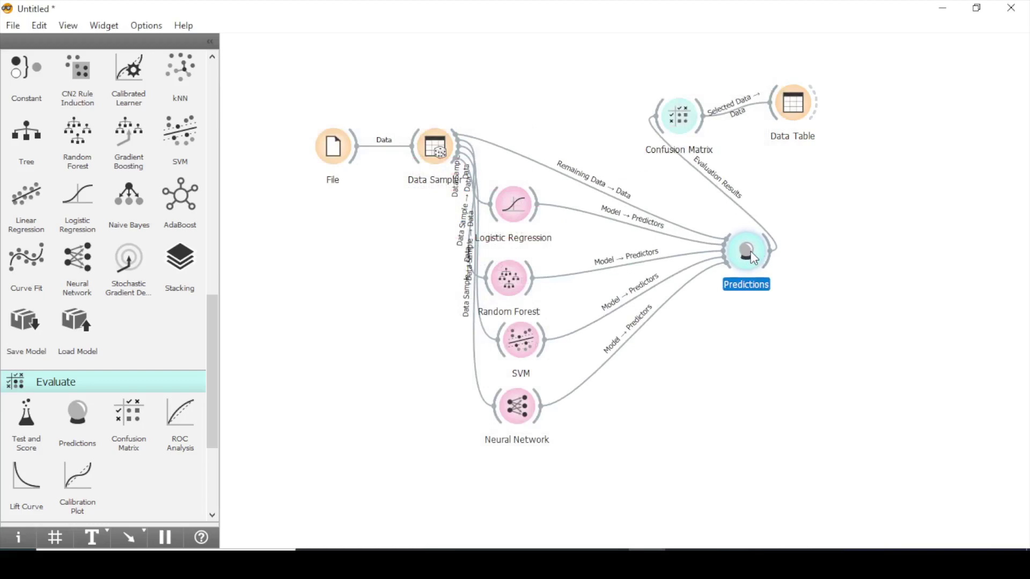
left_click_drag(506, 465, 863, 101)
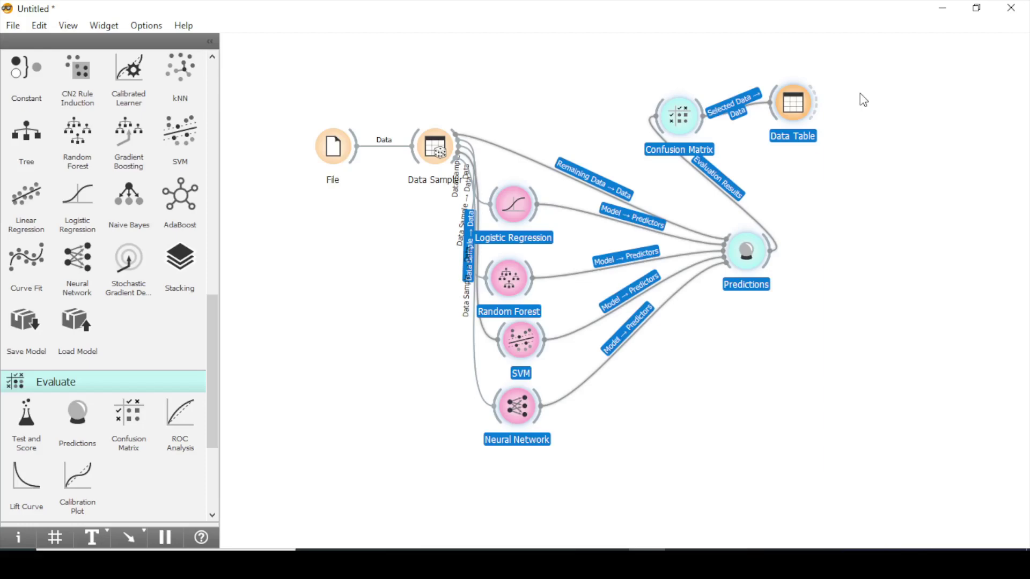
key("Delete")
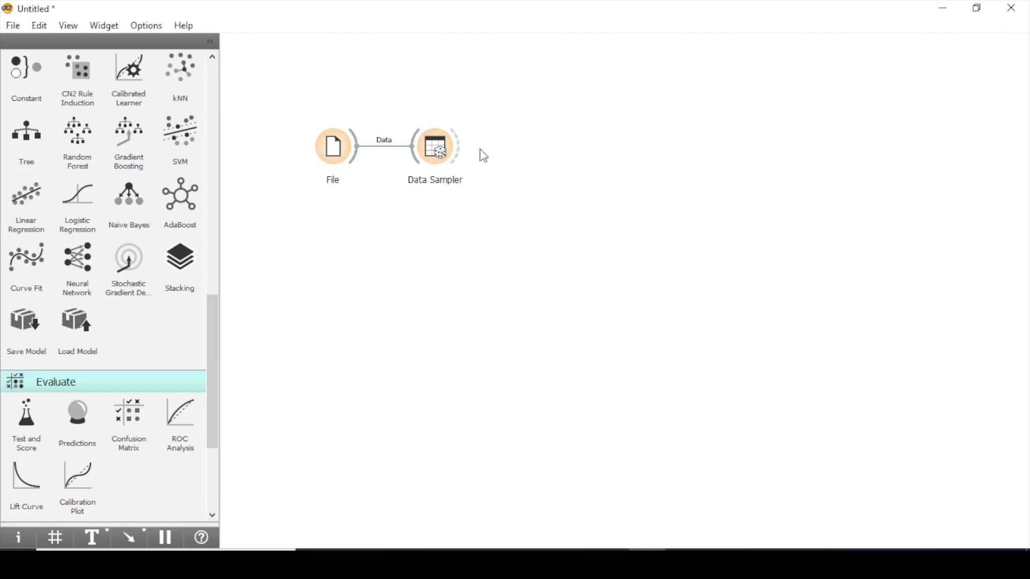
Step: Add a Test and Score widget fed by Data Sampler, place it level with the sampler and view its window
left_click_drag(458, 152, 513, 212)
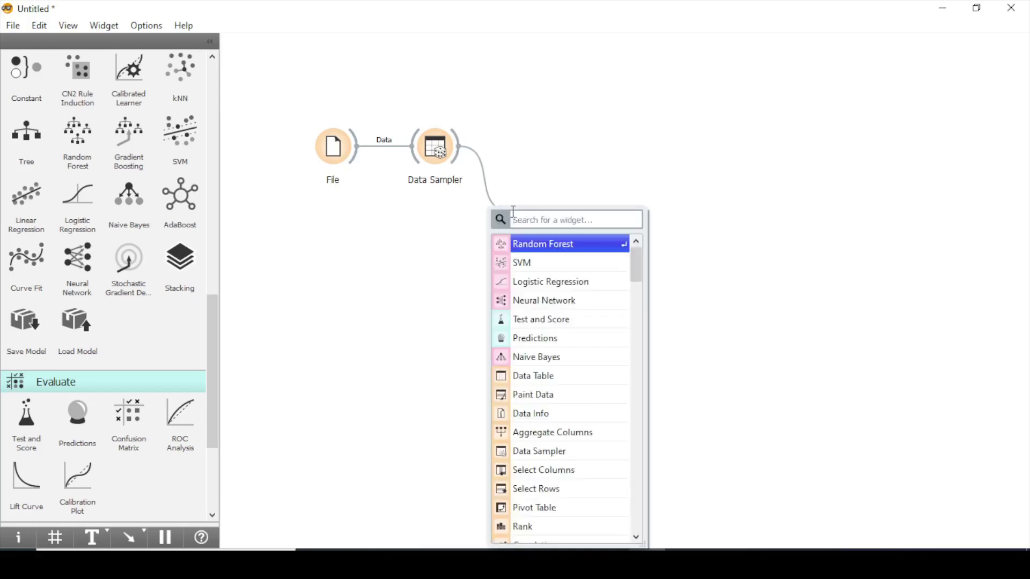
type("test")
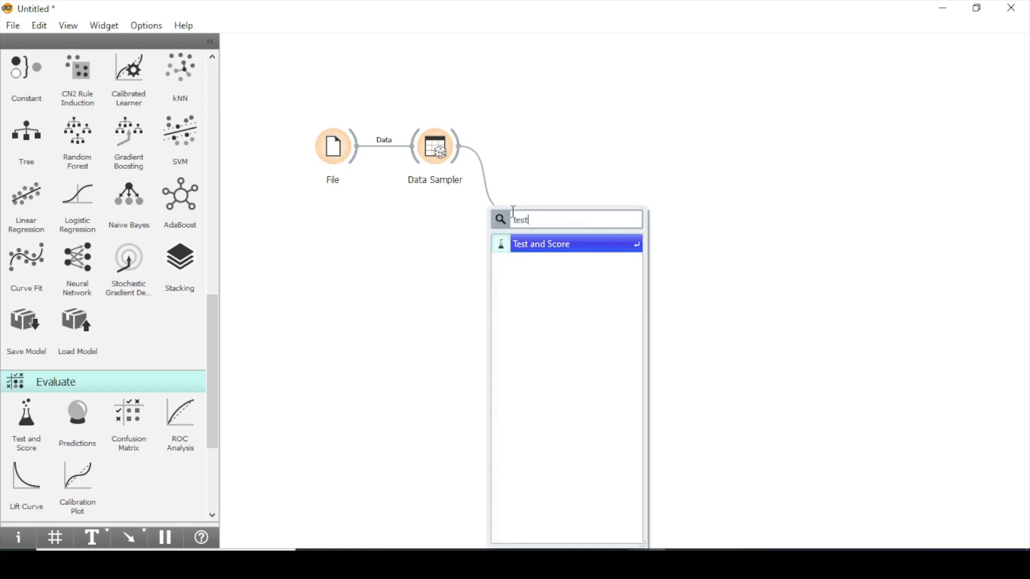
left_click(548, 248)
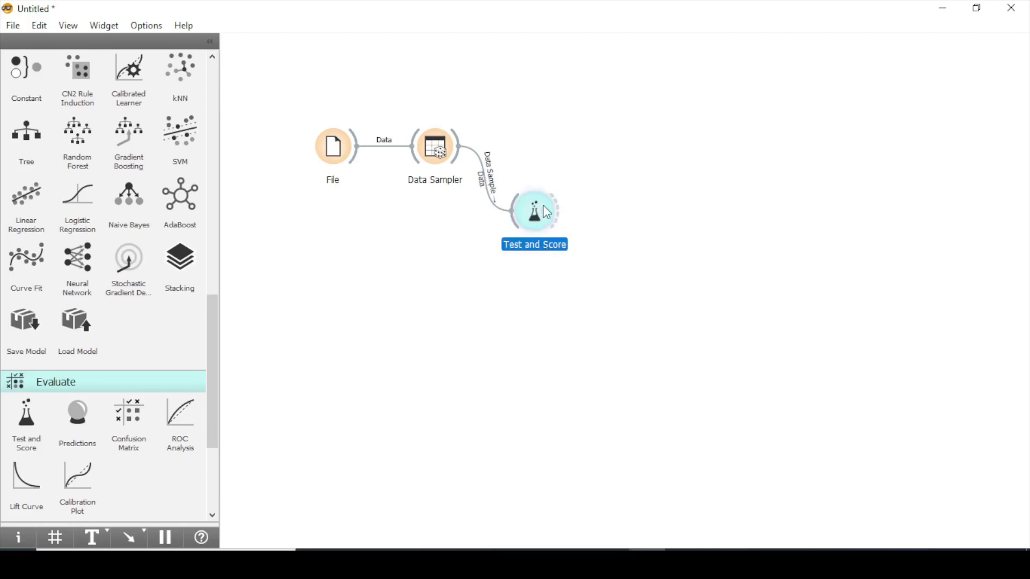
left_click_drag(546, 210, 601, 143)
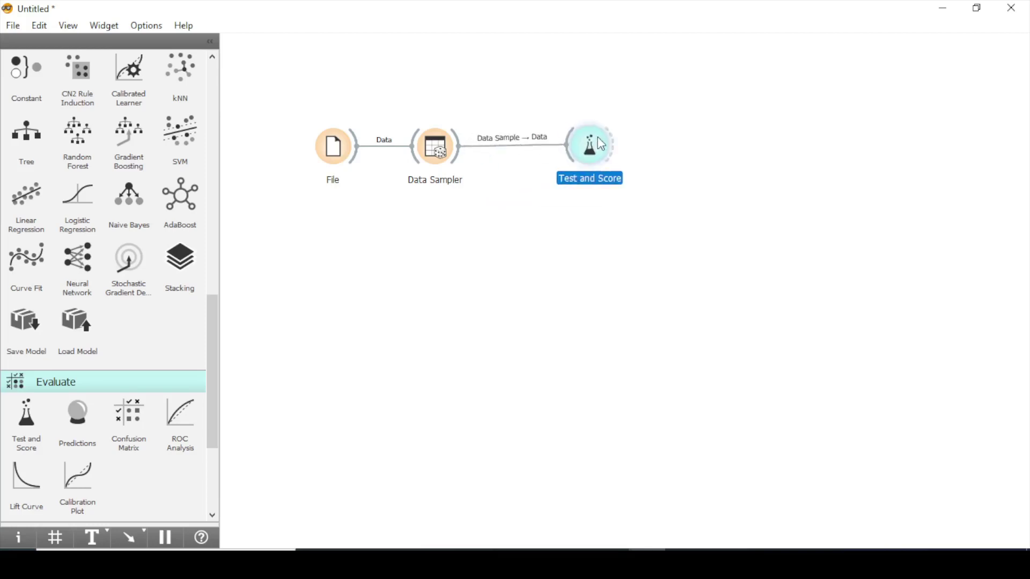
double_click(601, 144)
left_click(791, 74)
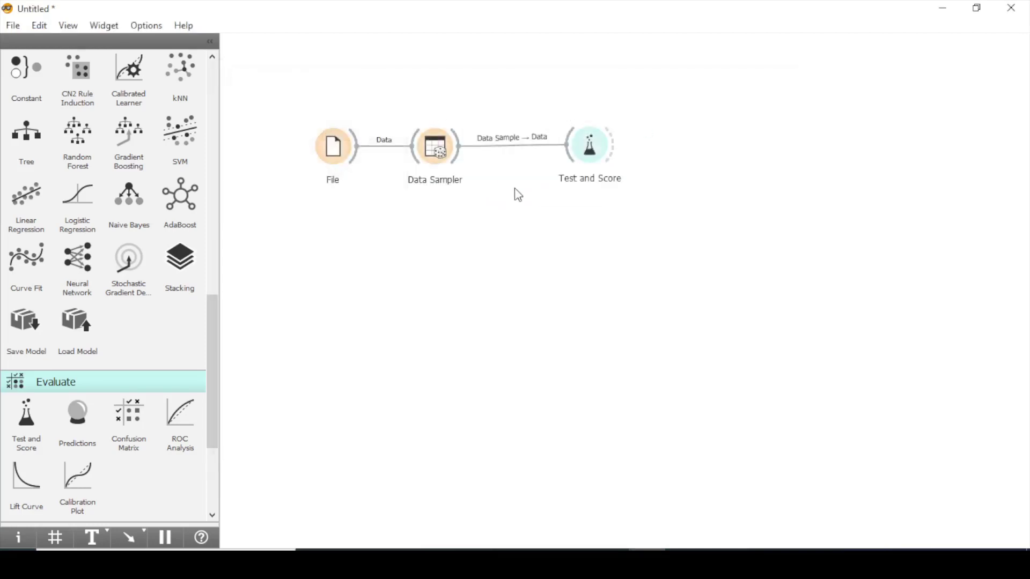
Step: Add a Random Forest fed by Data Sampler, link it to Test and Score and check its evaluation results
left_click_drag(455, 159, 471, 206)
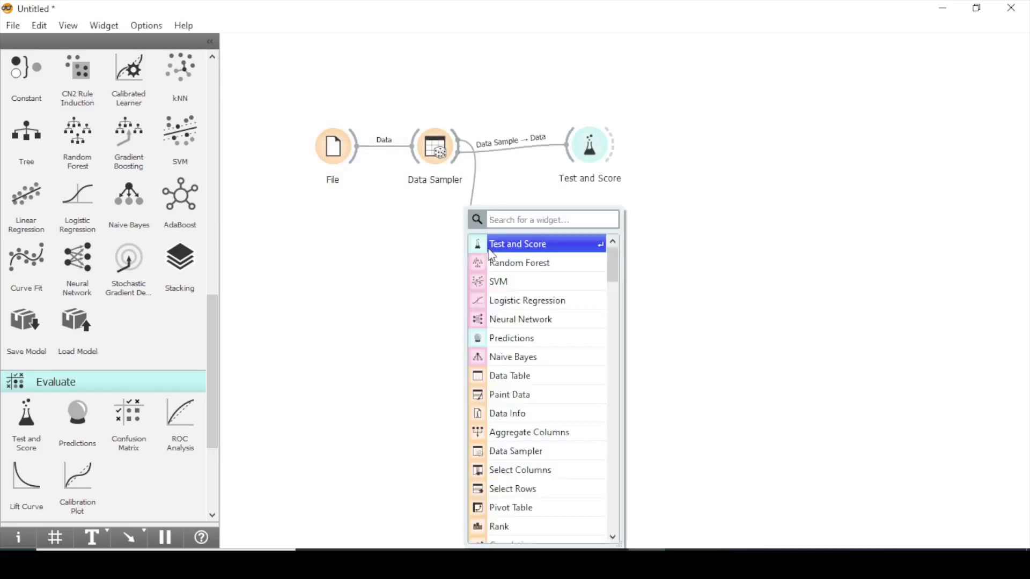
left_click(514, 266)
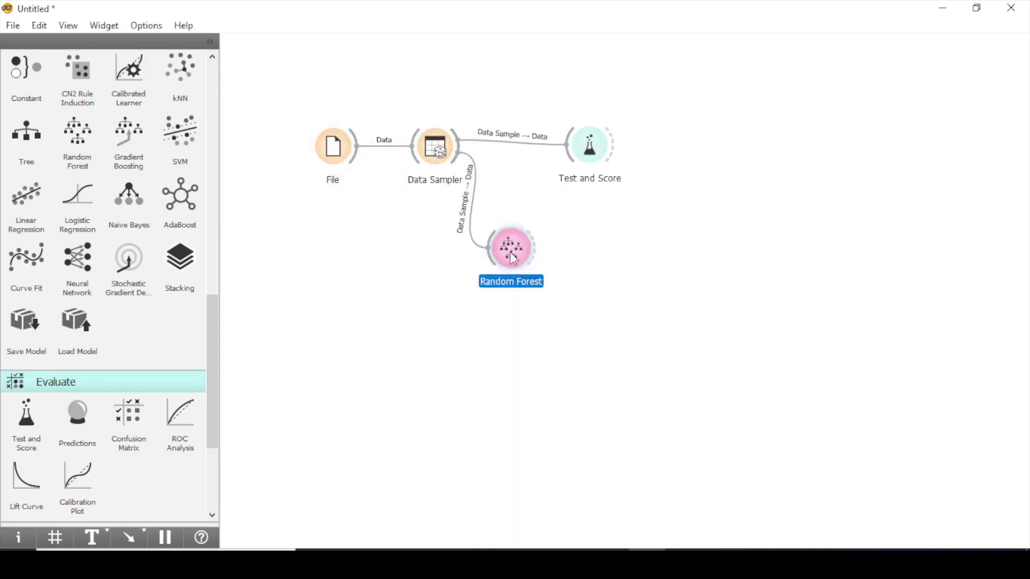
left_click_drag(538, 249, 570, 154)
double_click(596, 155)
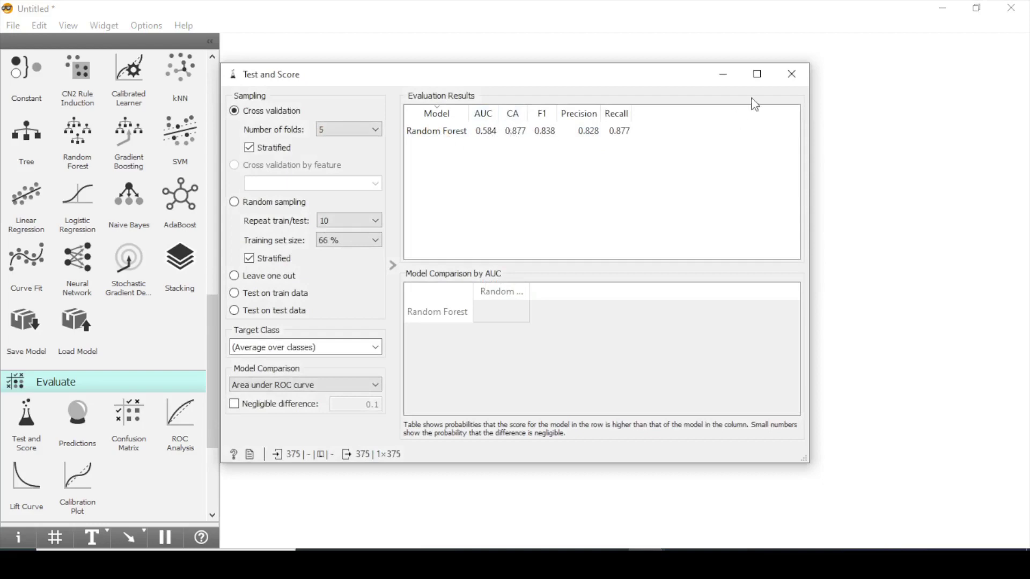
left_click(788, 73)
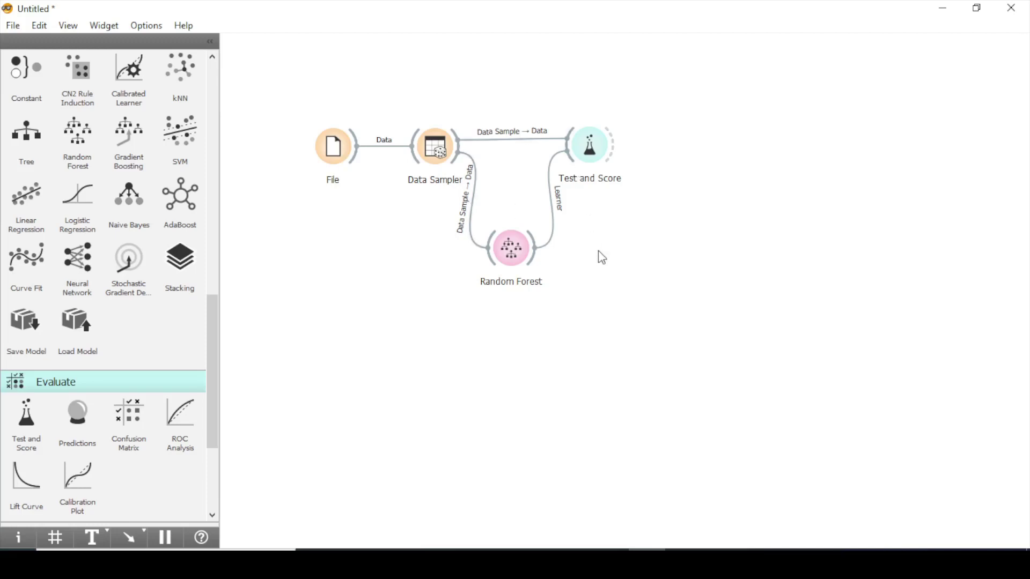
Step: Move Test and Score farther from the sampler, then add an SVM model between Data Sampler and Test and Score
left_click_drag(591, 146, 669, 173)
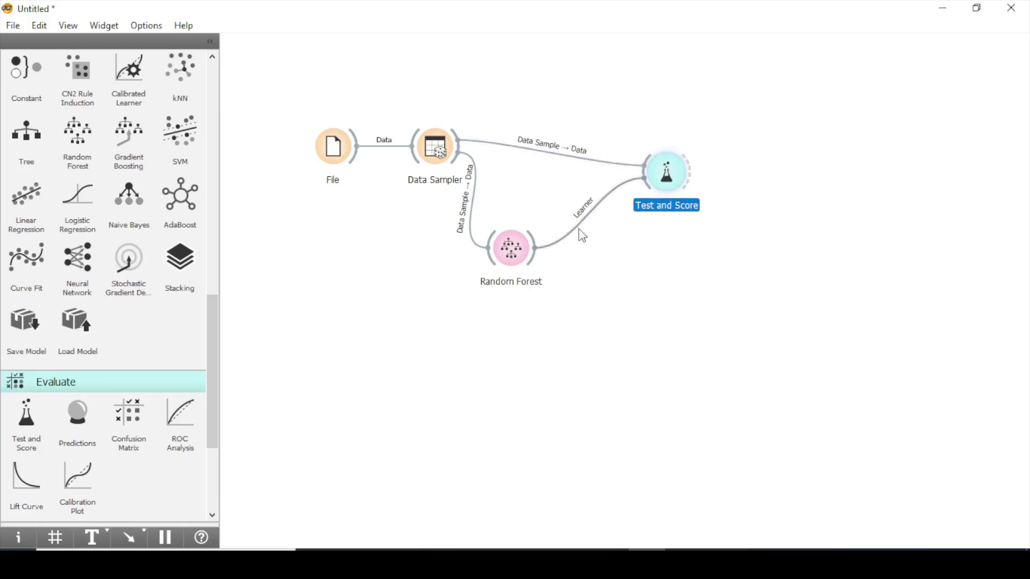
left_click_drag(457, 160, 507, 333)
left_click(531, 281)
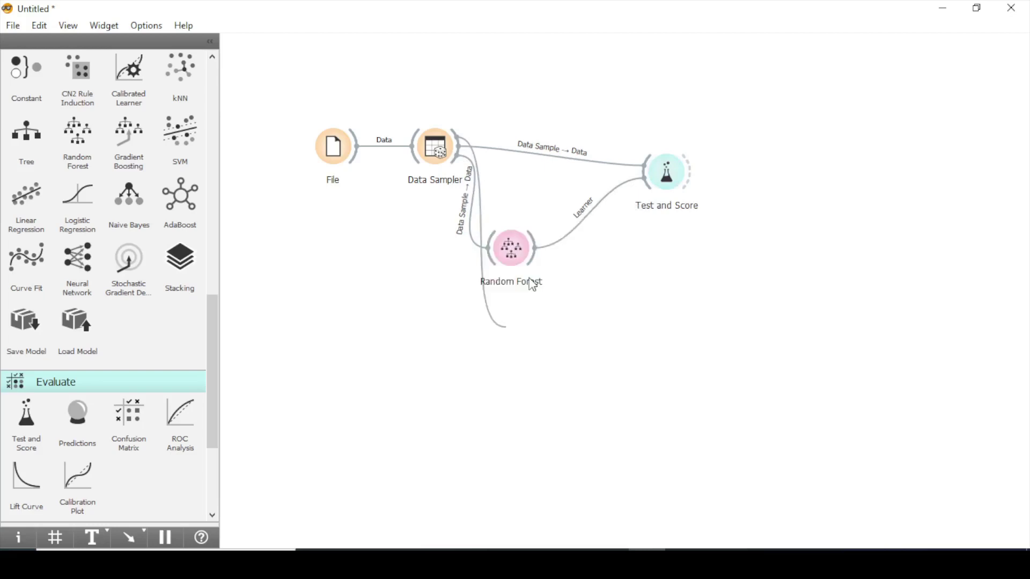
left_click_drag(549, 324, 650, 166)
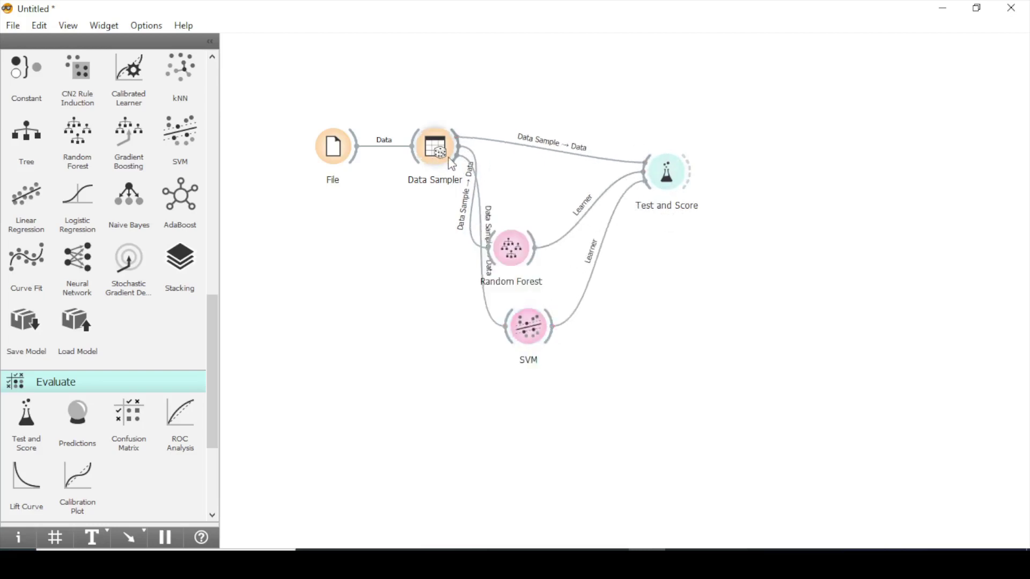
Step: Add Logistic Regression, Neural Network and Naive Bayes models, each fed by Data Sampler, below the SVM
left_click_drag(457, 160, 494, 392)
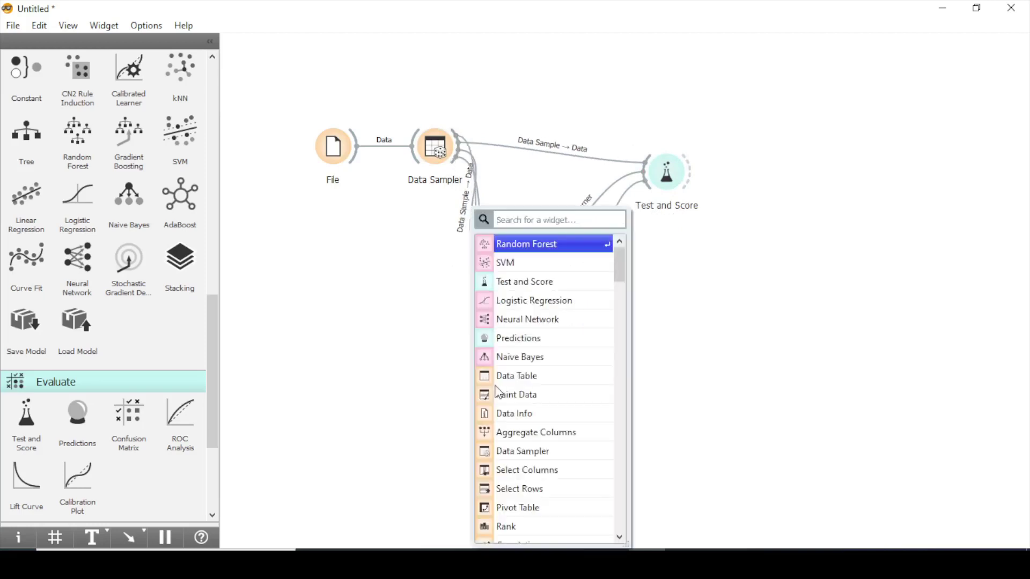
left_click(545, 301)
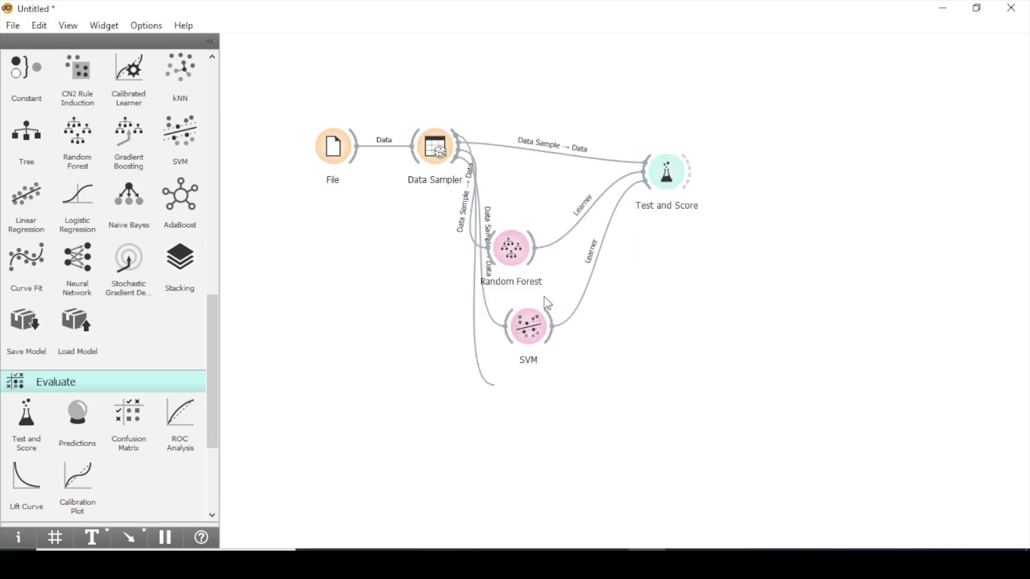
left_click_drag(457, 169, 476, 211)
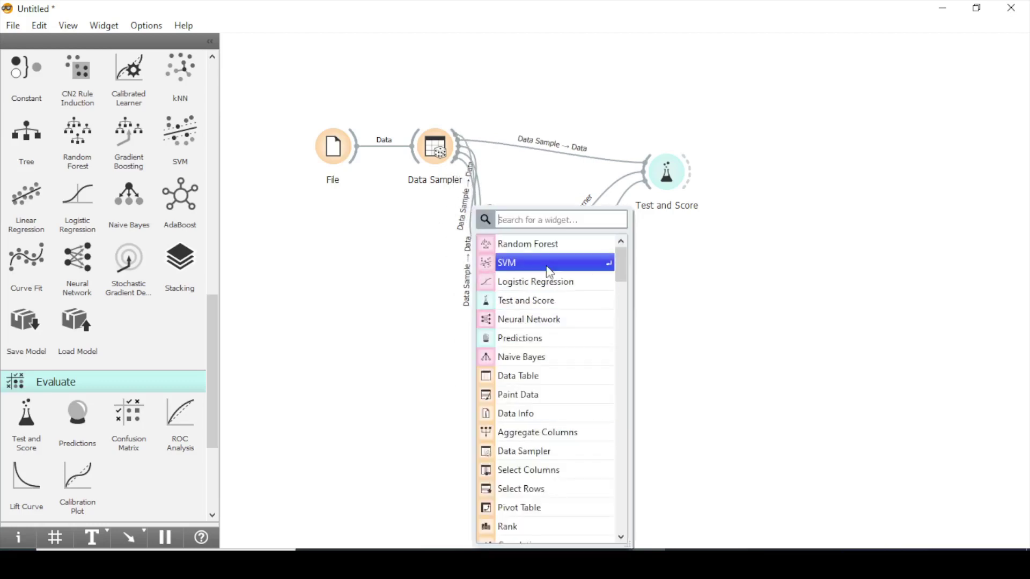
left_click(548, 318)
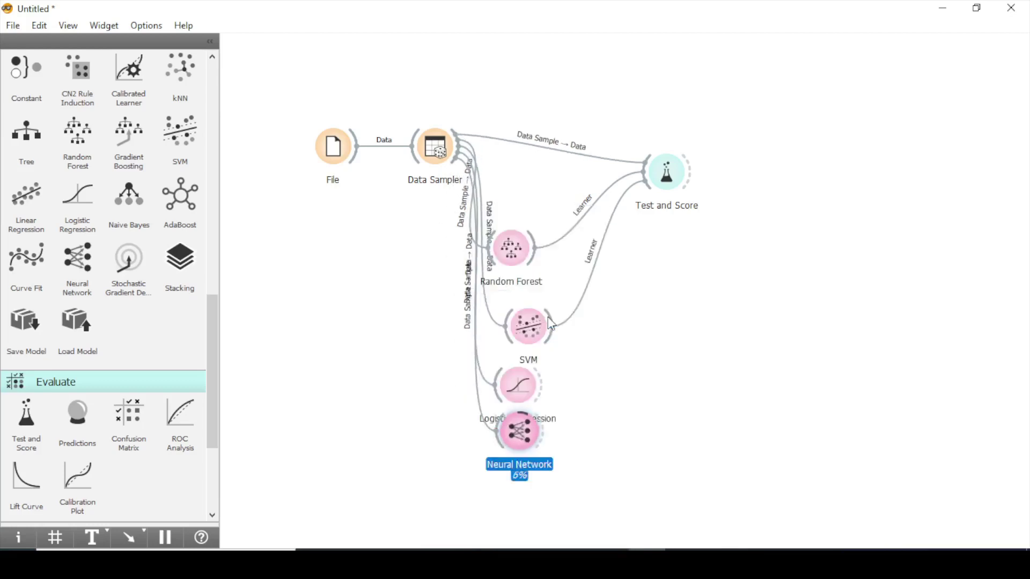
left_click_drag(535, 330, 532, 319)
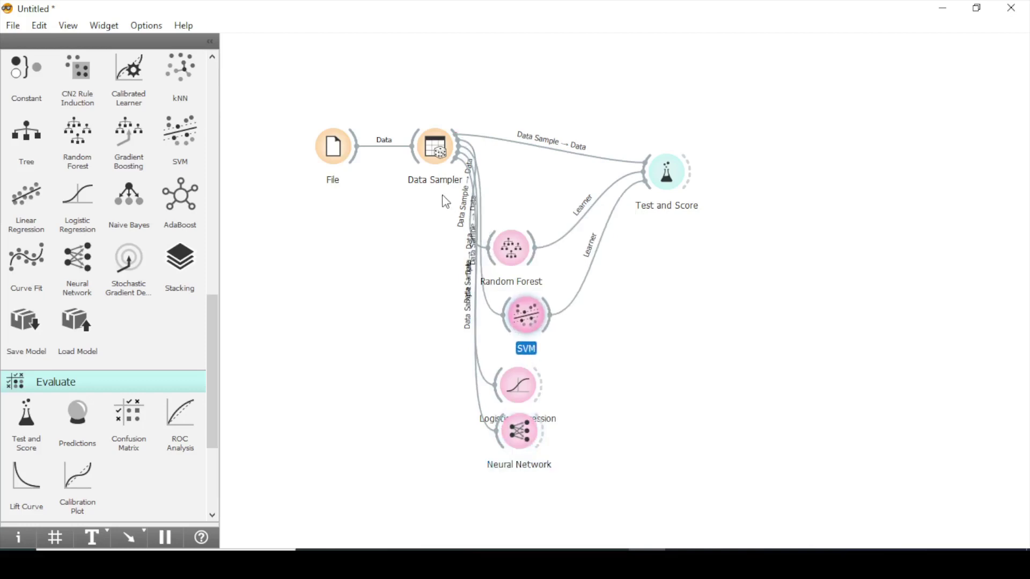
left_click_drag(455, 157, 510, 494)
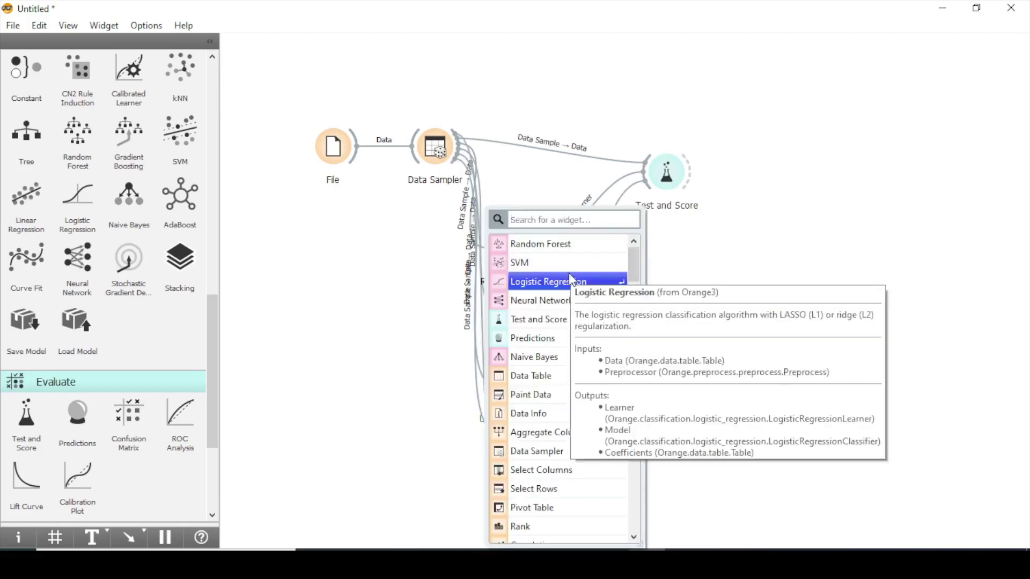
key("Return")
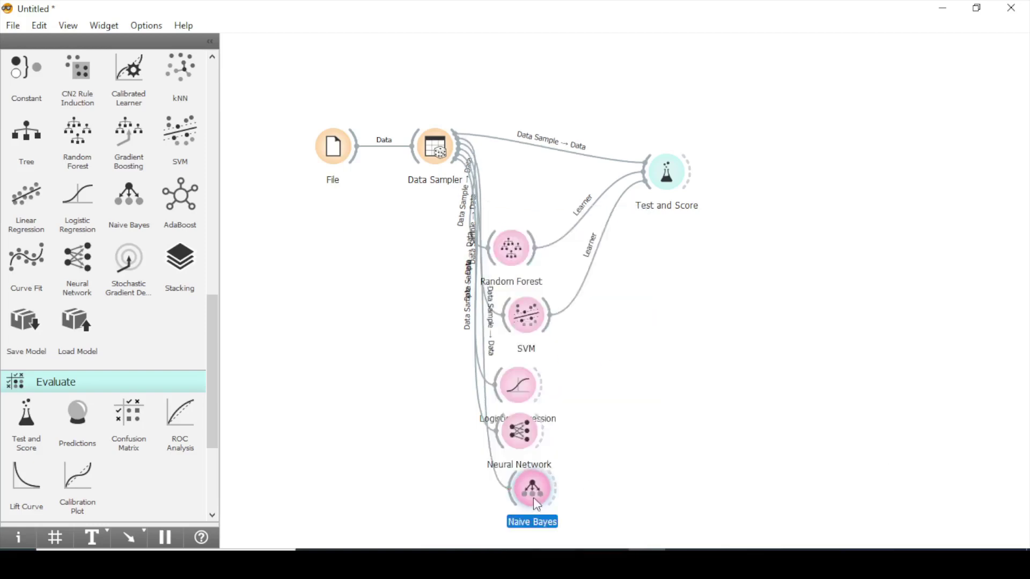
Step: Align the five model widgets in one evenly spaced vertical column
left_click_drag(518, 244, 534, 217)
left_click_drag(533, 314, 533, 301)
left_click(518, 392)
left_click_drag(517, 388, 525, 376)
left_click_drag(514, 449, 525, 450)
left_click_drag(529, 491, 529, 507)
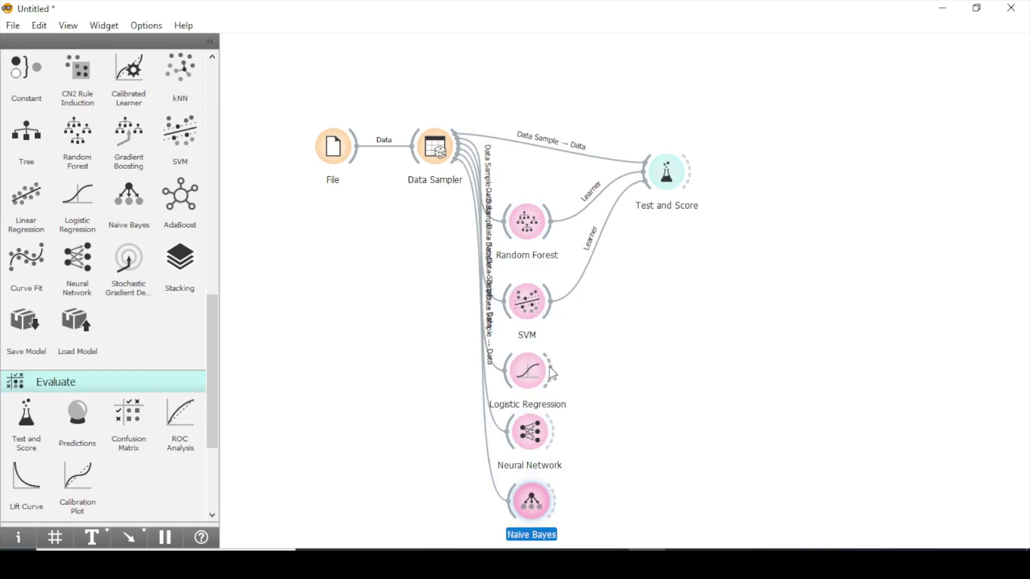
Step: Link Logistic Regression, Neural Network and Naive Bayes to Test and Score as learners
left_click_drag(552, 372, 653, 192)
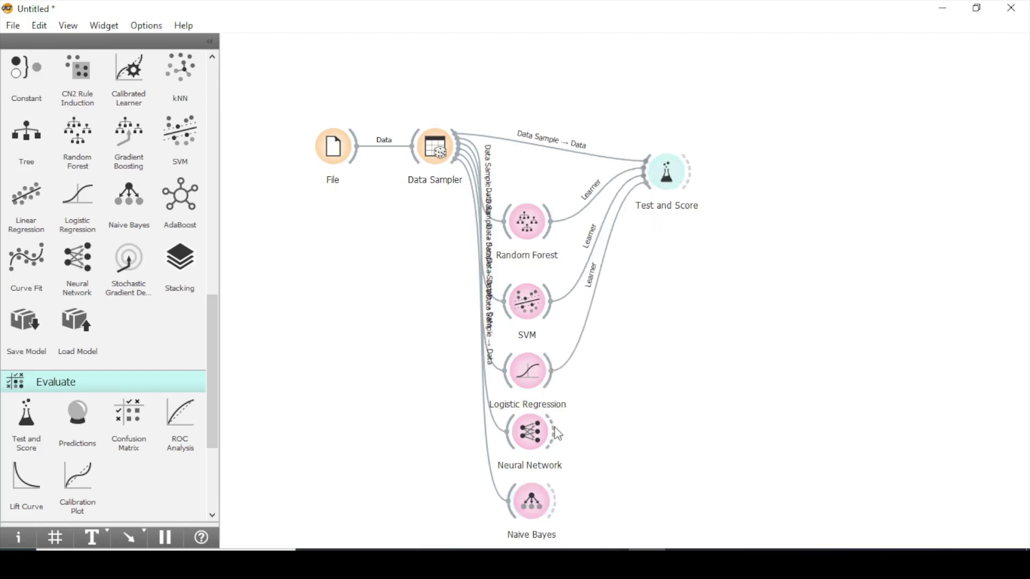
left_click_drag(553, 432, 648, 169)
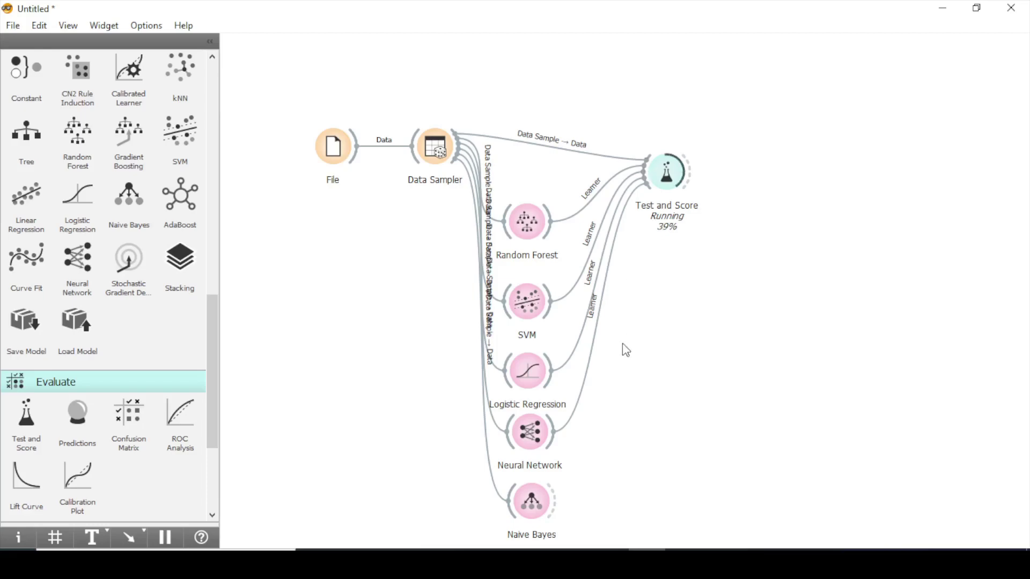
left_click_drag(558, 499, 651, 163)
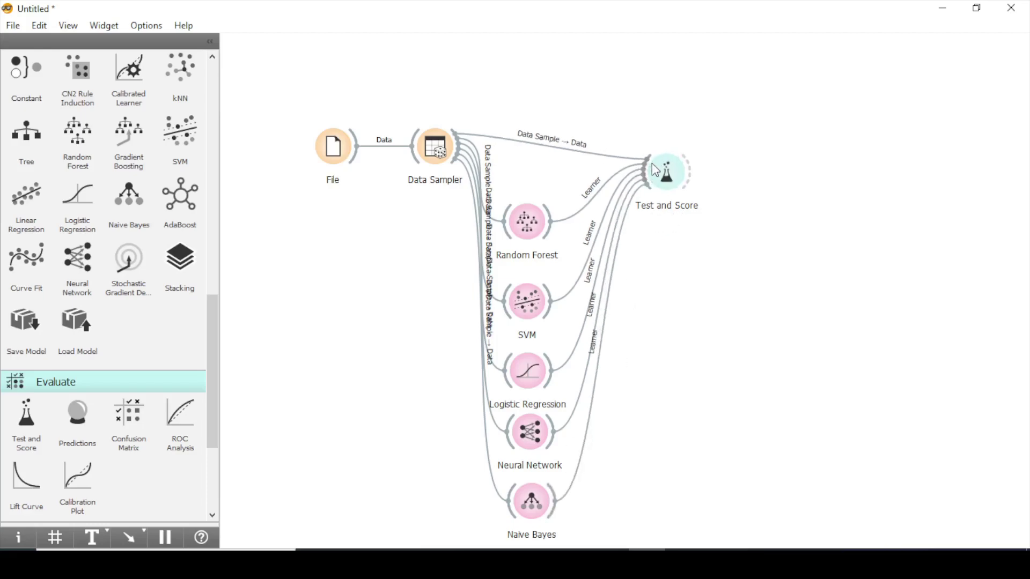
Step: Compare the five models' cross-validation AUC, CA, F1, Precision and Recall in Test and Score, examining the SVM row
double_click(666, 174)
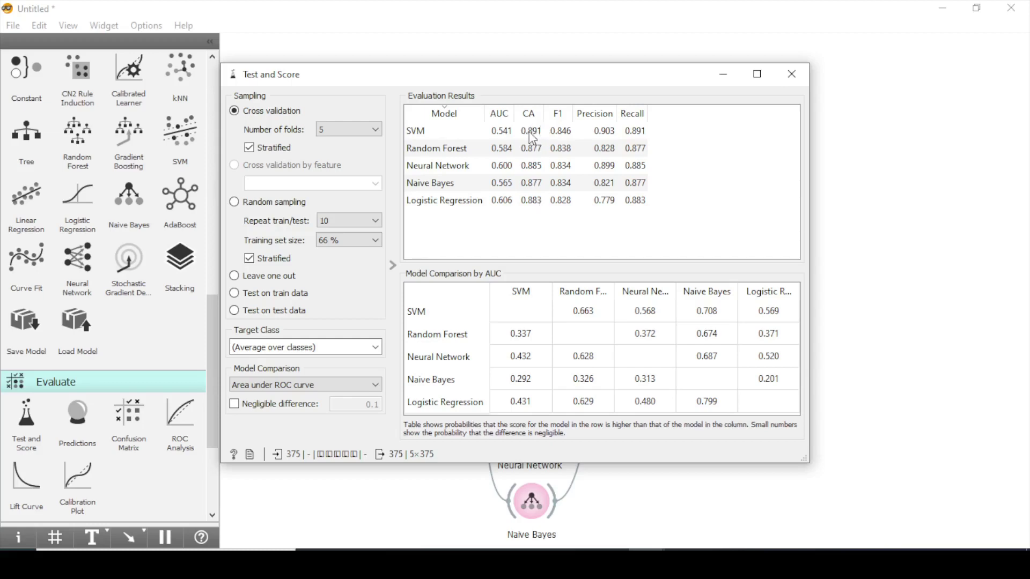
left_click(423, 130)
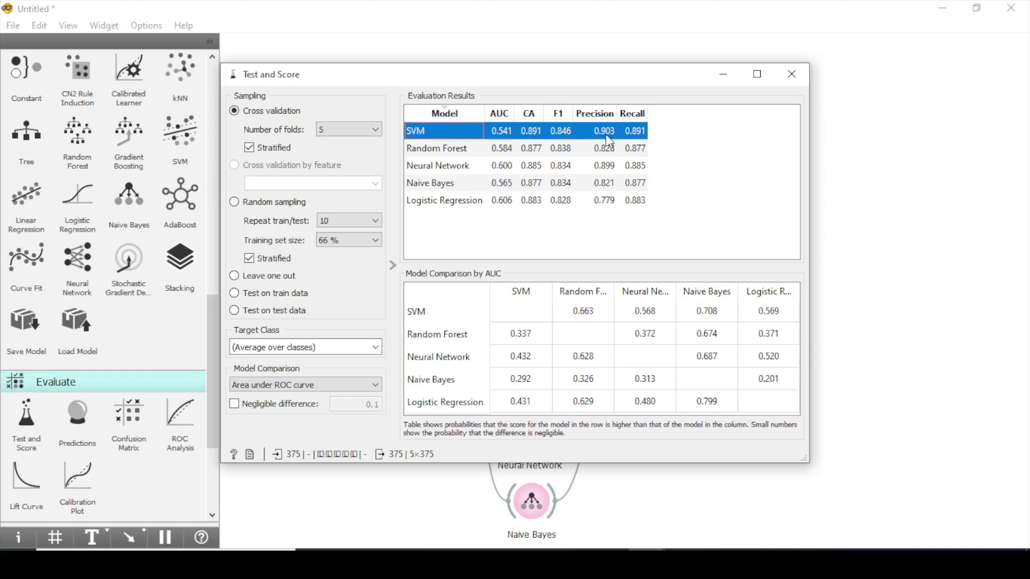
left_click(724, 209)
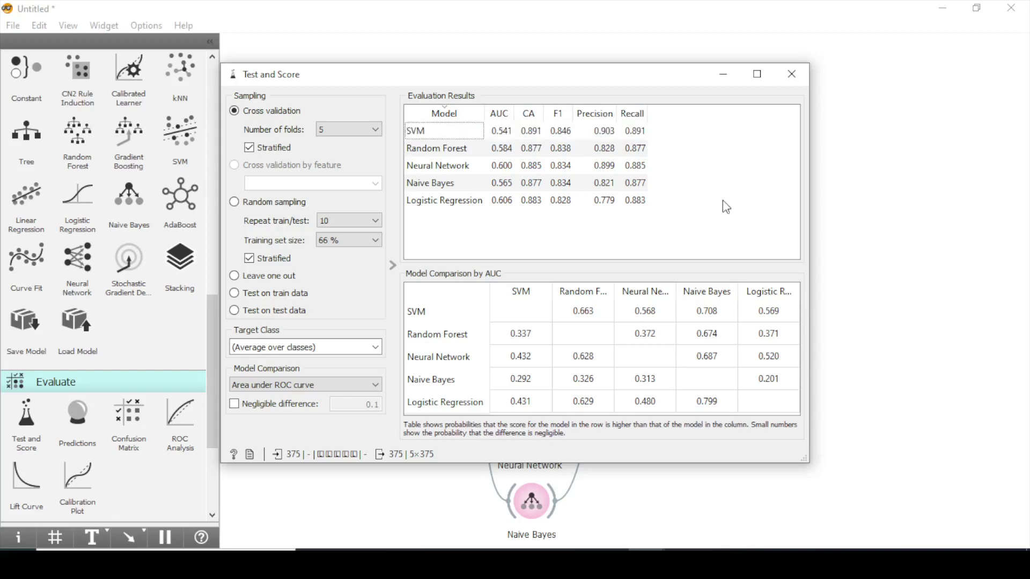
left_click(797, 77)
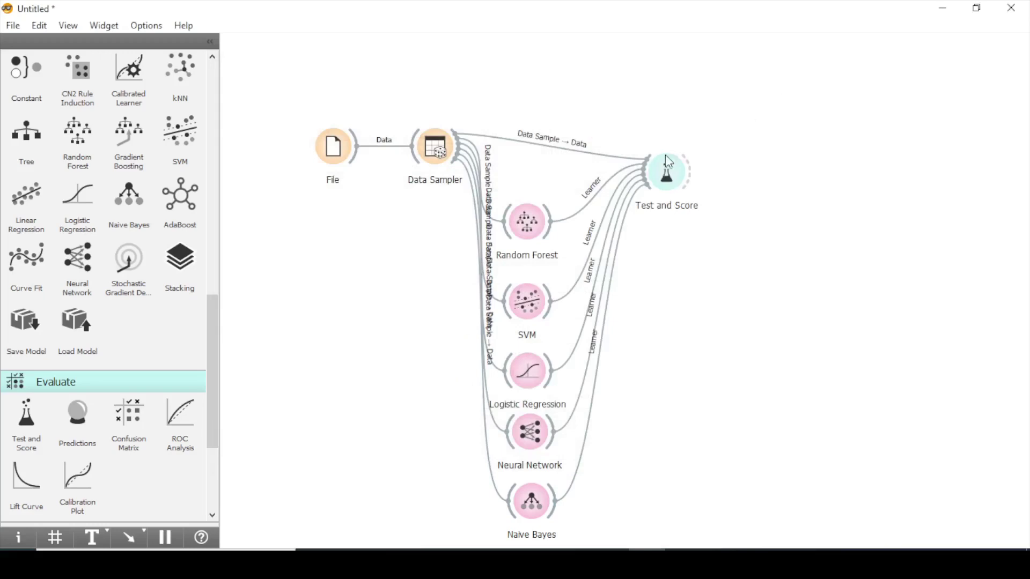
Step: Spread out the workflow by moving Test and Score and the five models farther away from Data Sampler
left_click_drag(669, 170, 803, 131)
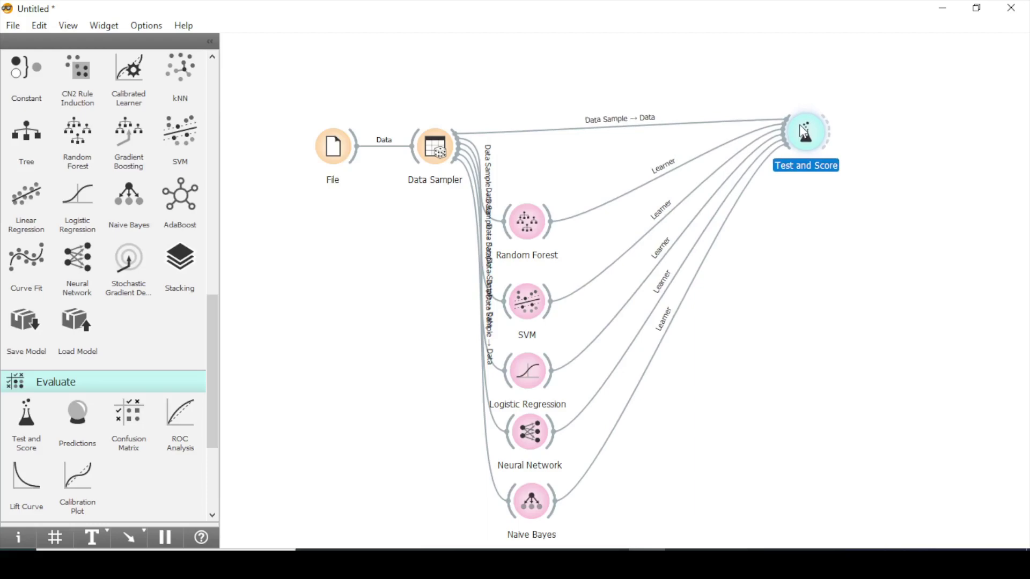
left_click_drag(524, 224, 579, 200)
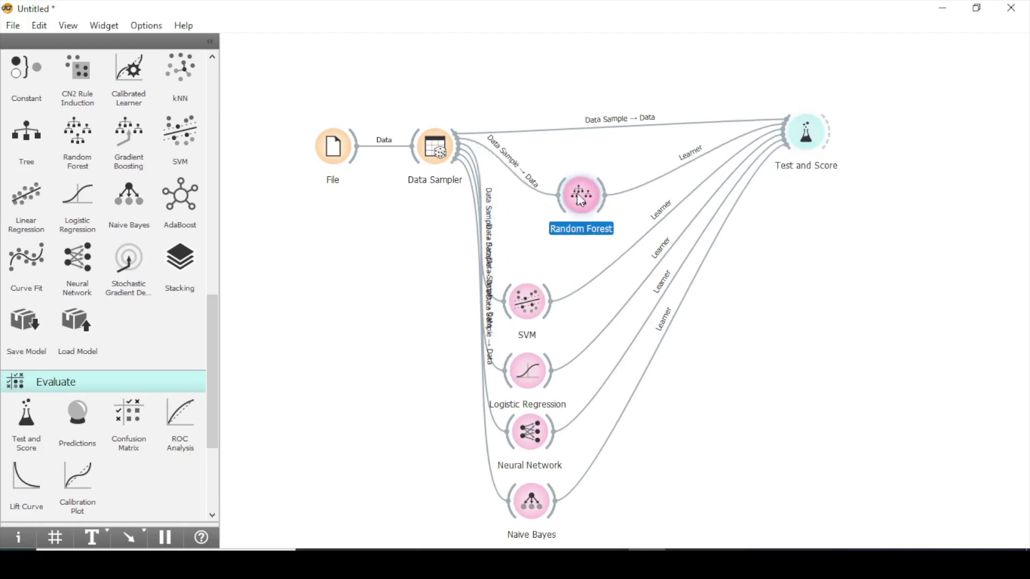
left_click_drag(523, 296, 584, 271)
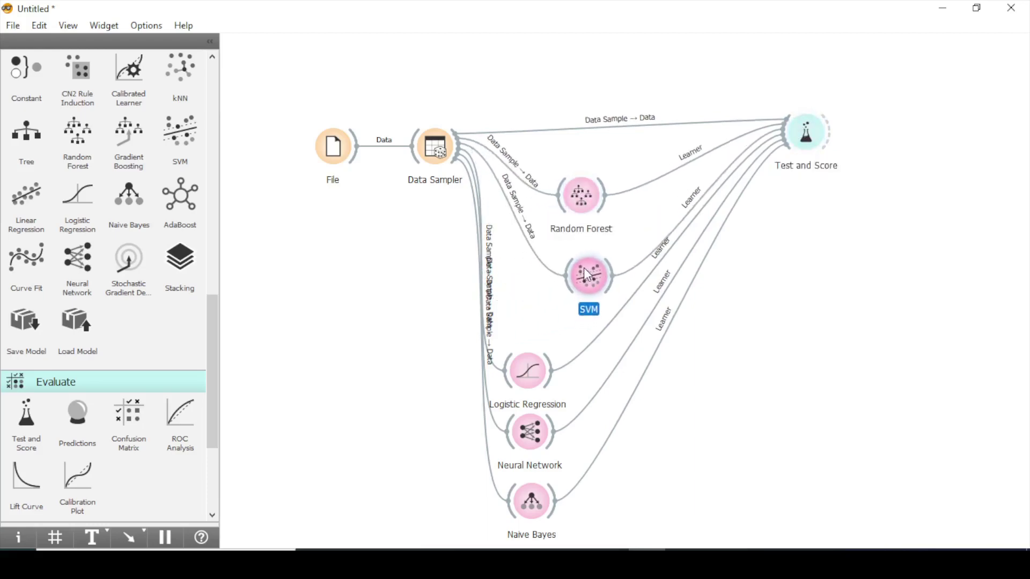
left_click_drag(527, 386, 585, 340)
left_click_drag(528, 437, 582, 403)
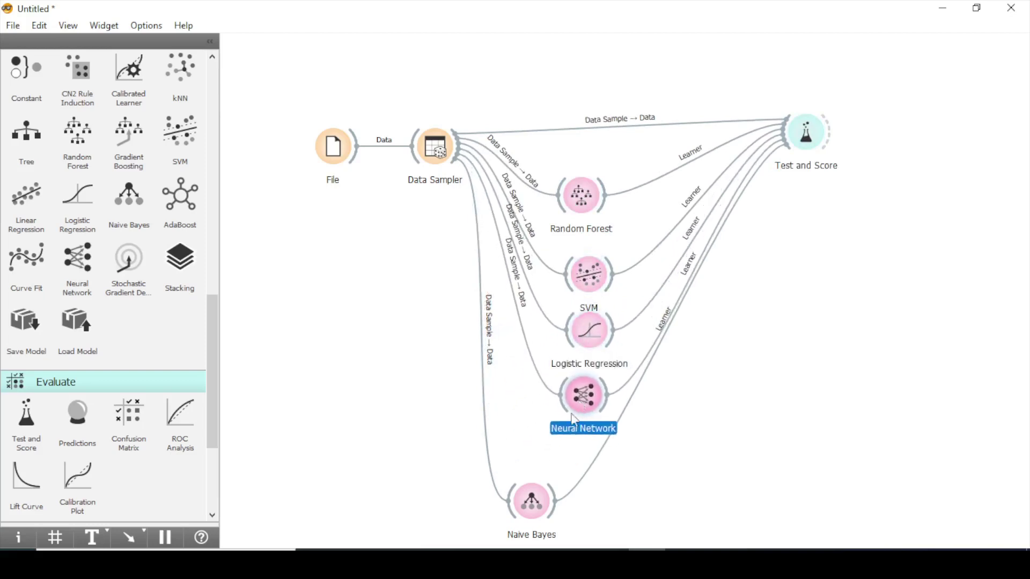
left_click_drag(524, 507, 579, 471)
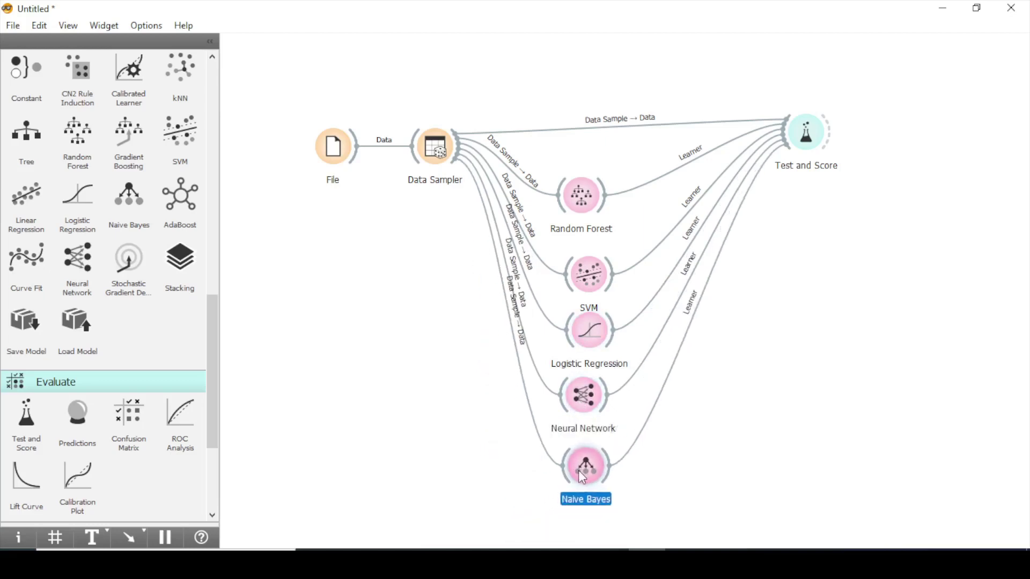